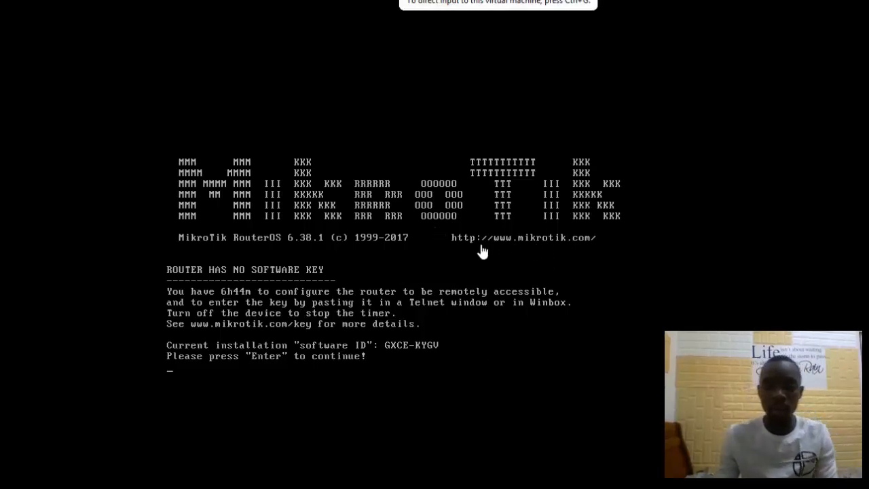
# Step: Dismiss the missing software-key notice to reach the admin command prompt
pyautogui.click(419, 357)
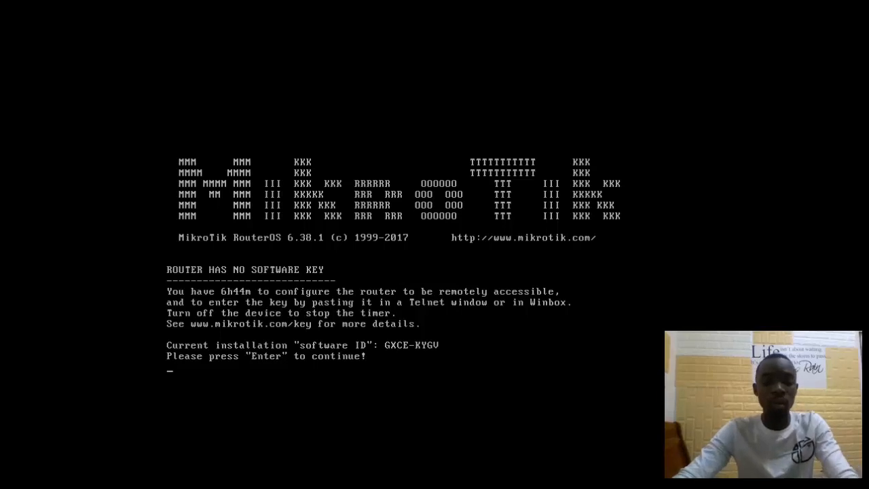
pyautogui.press('Return')
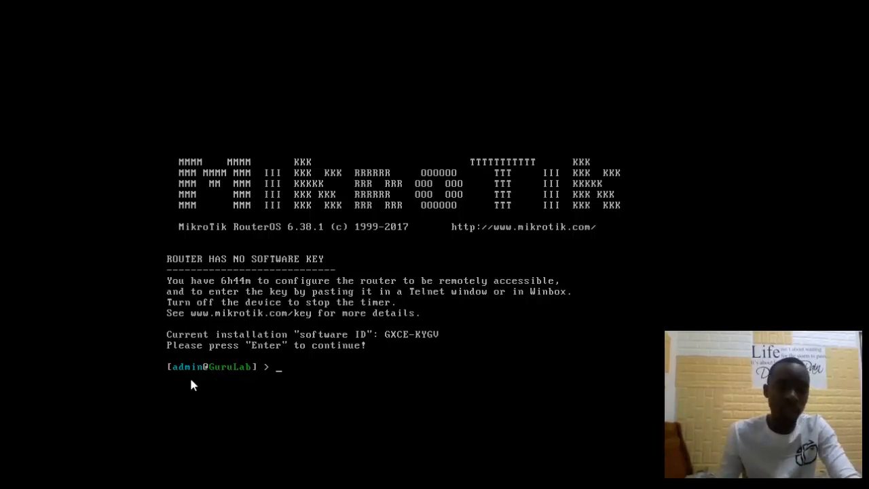
# Step: Clear the stray print text and list every top-level RouterOS command with ?
pyautogui.click(281, 374)
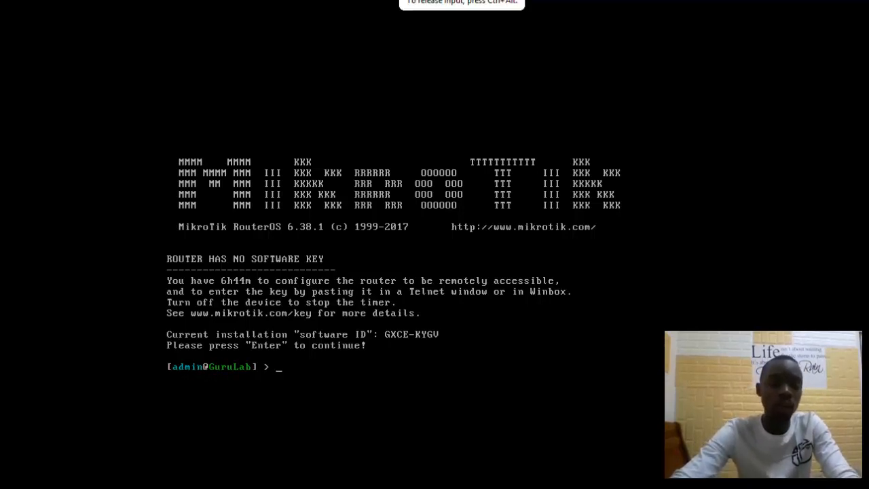
pyautogui.write('print')
pyautogui.press('BackSpace')
pyautogui.press('BackSpace')
pyautogui.press('BackSpace')
pyautogui.press('BackSpace')
pyautogui.press('BackSpace')
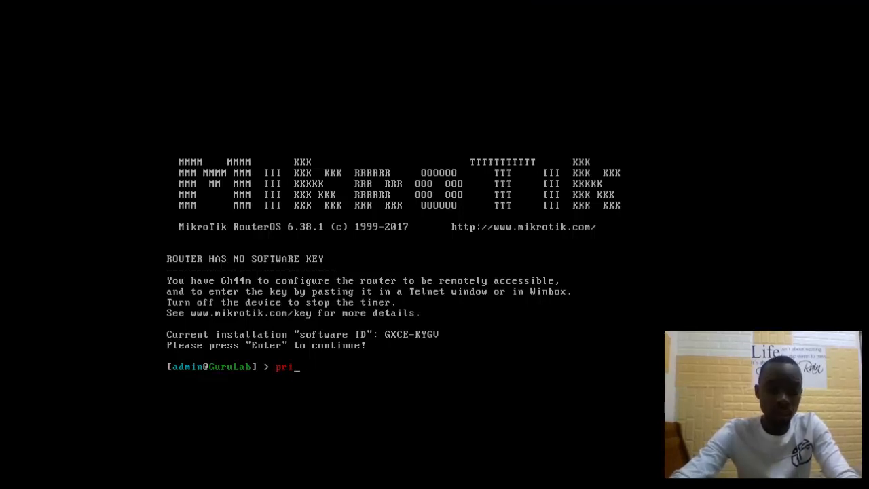
pyautogui.write('print')
pyautogui.press('BackSpace')
pyautogui.press('BackSpace')
pyautogui.press('BackSpace')
pyautogui.press('BackSpace')
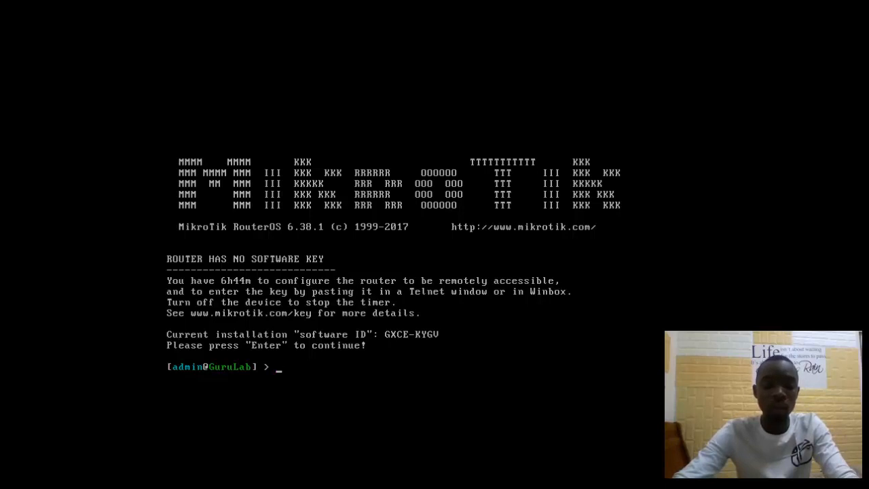
pyautogui.press('?')
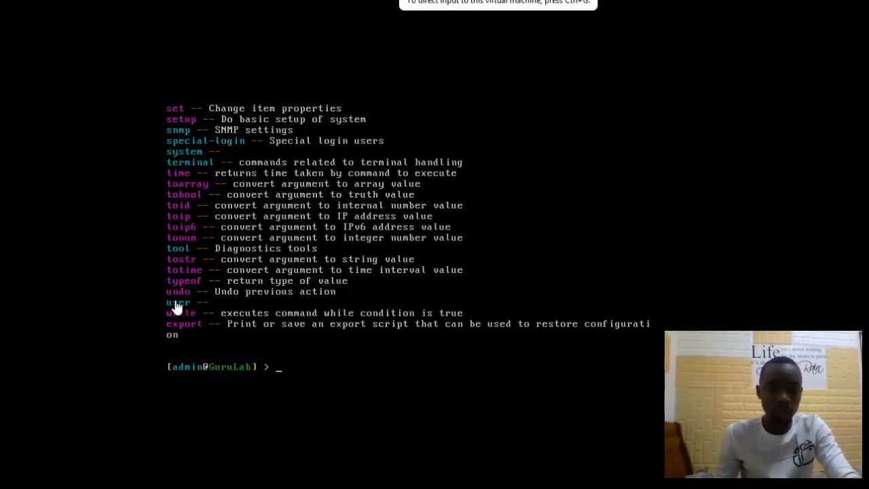
# Step: Switch the console into the /user menu and list its available commands
pyautogui.click(364, 383)
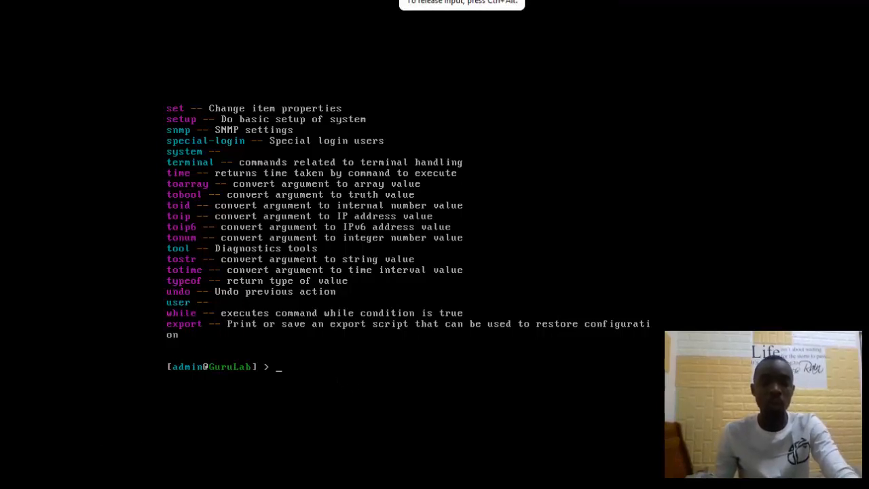
pyautogui.write('user')
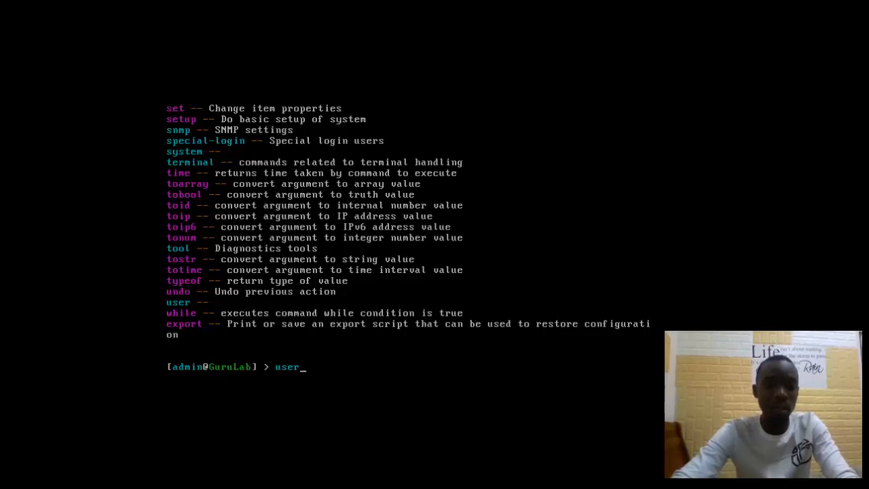
pyautogui.press('BackSpace')
pyautogui.press('BackSpace')
pyautogui.press('BackSpace')
pyautogui.press('BackSpace')
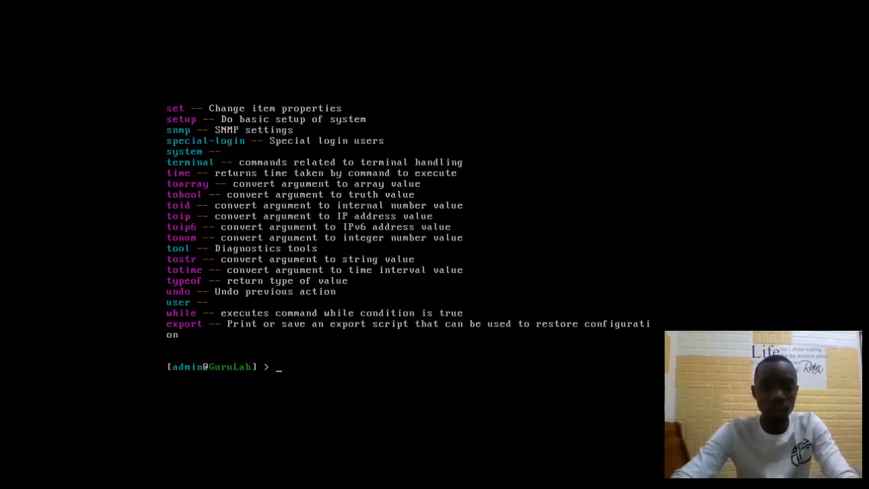
pyautogui.write('use')
pyautogui.press('BackSpace')
pyautogui.press('BackSpace')
pyautogui.press('BackSpace')
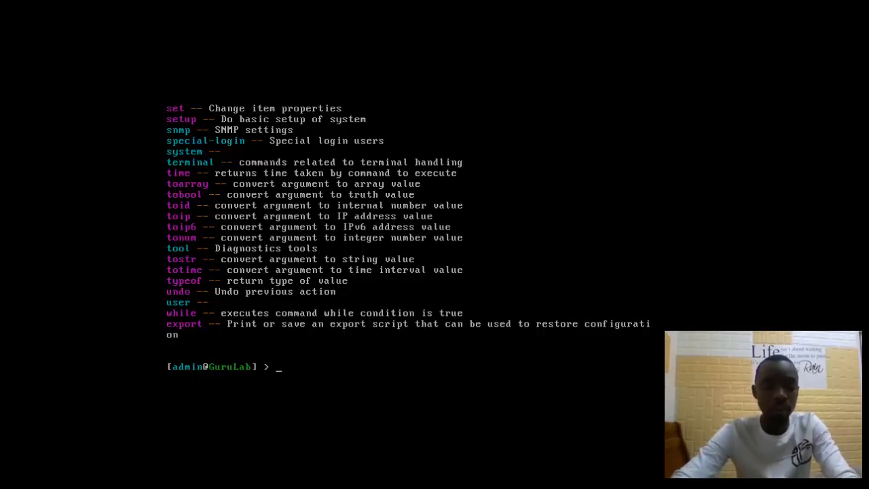
pyautogui.write('user')
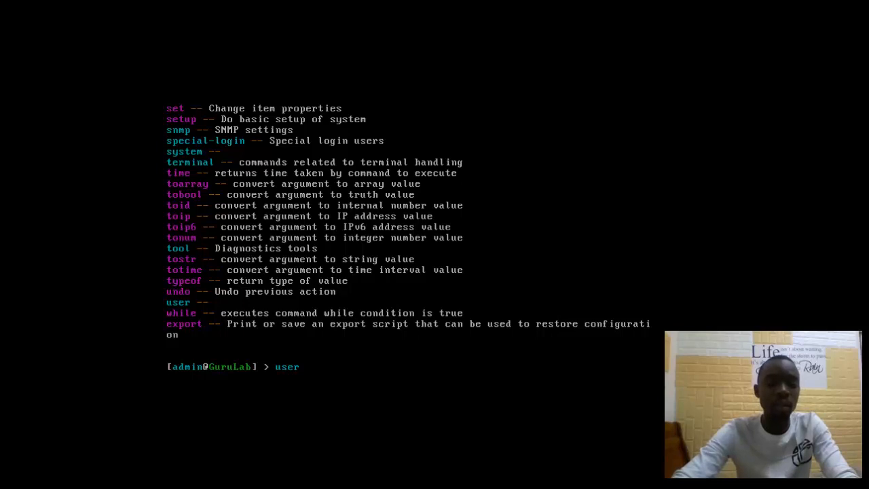
pyautogui.press('Return')
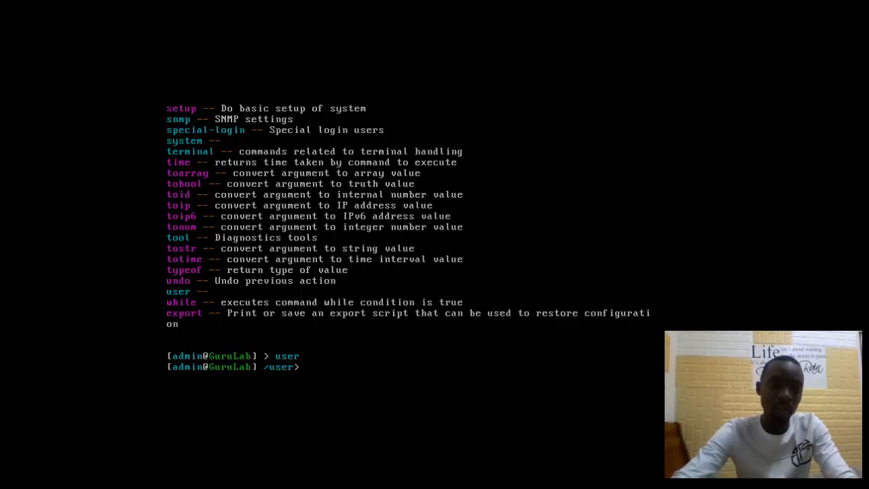
pyautogui.press('?')
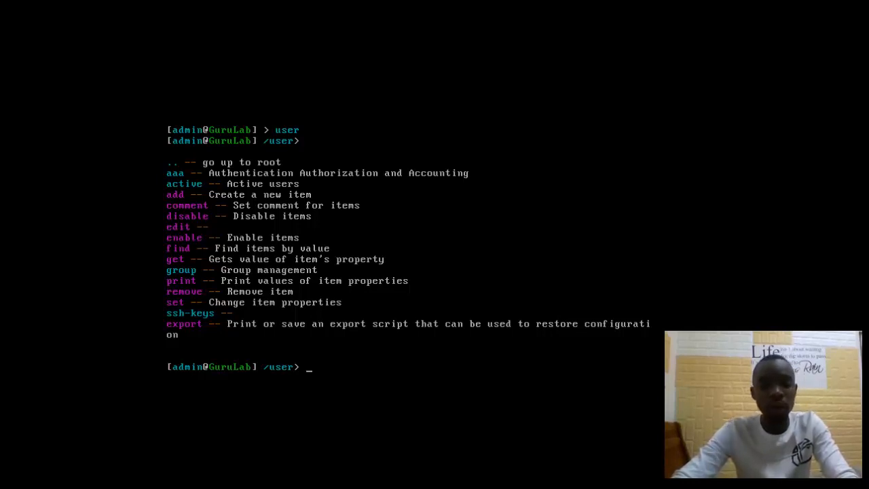
# Step: Start the add command to create a new user account
pyautogui.write('add')
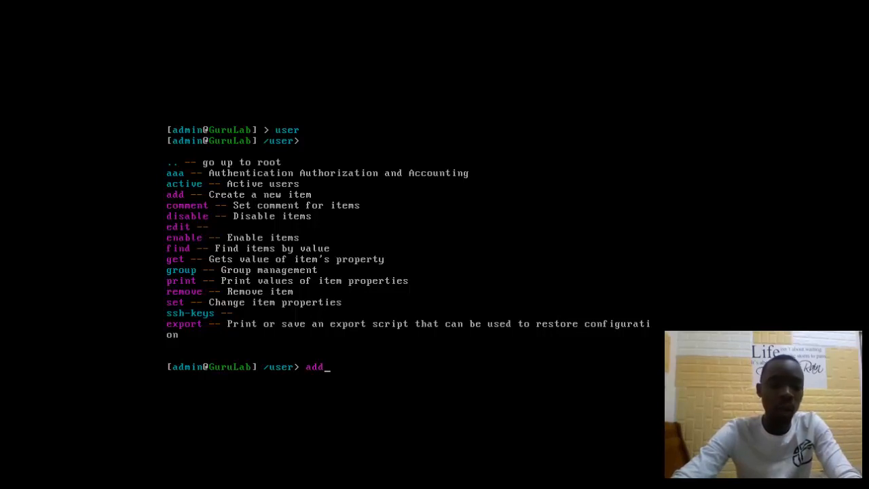
pyautogui.press('Return')
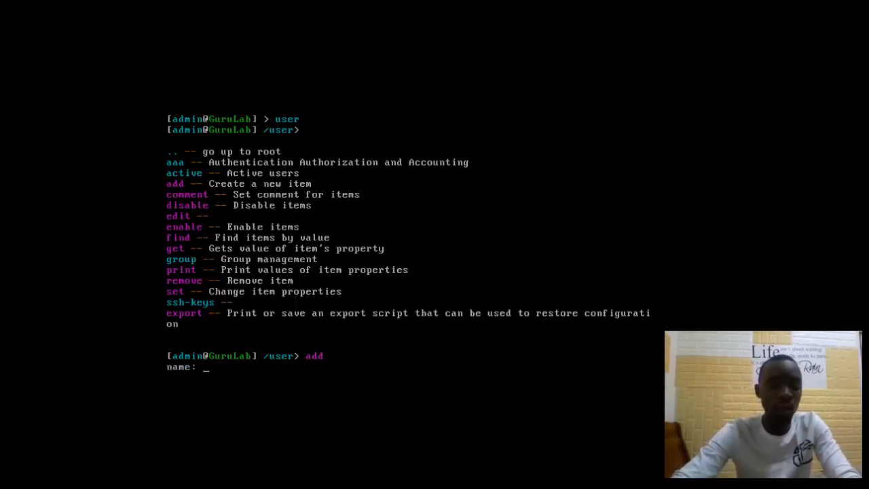
# Step: Attempt to add user Tech in the read group, which fails as a duplicate
pyautogui.write('Liberia')
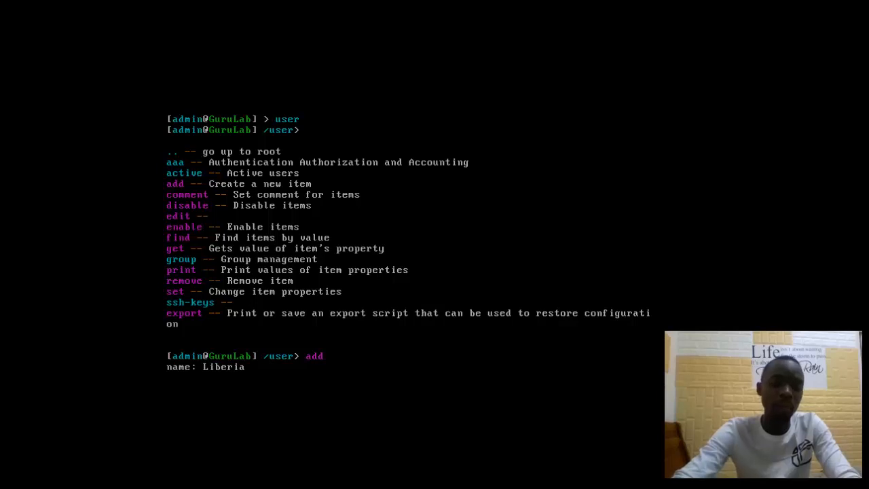
pyautogui.press('BackSpace')
pyautogui.press('BackSpace')
pyautogui.press('BackSpace')
pyautogui.press('BackSpace')
pyautogui.press('BackSpace')
pyautogui.press('BackSpace')
pyautogui.press('BackSpace')
pyautogui.write('Tech')
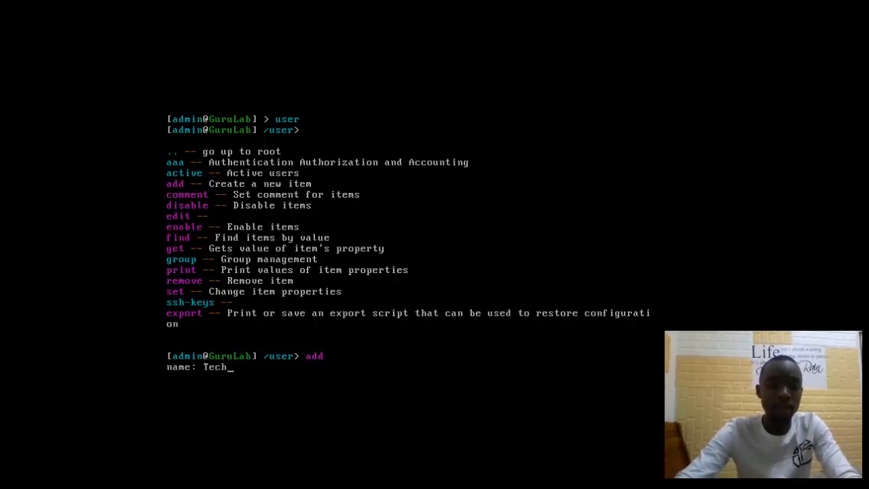
pyautogui.press('Return')
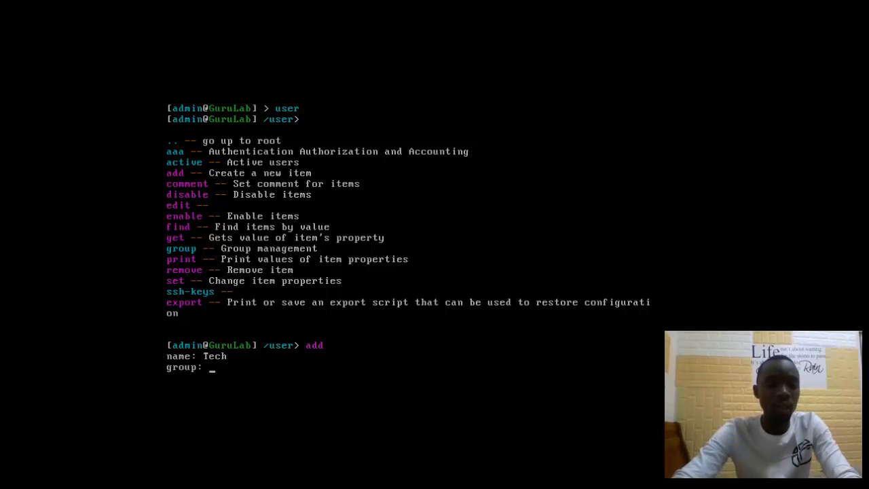
pyautogui.write('read')
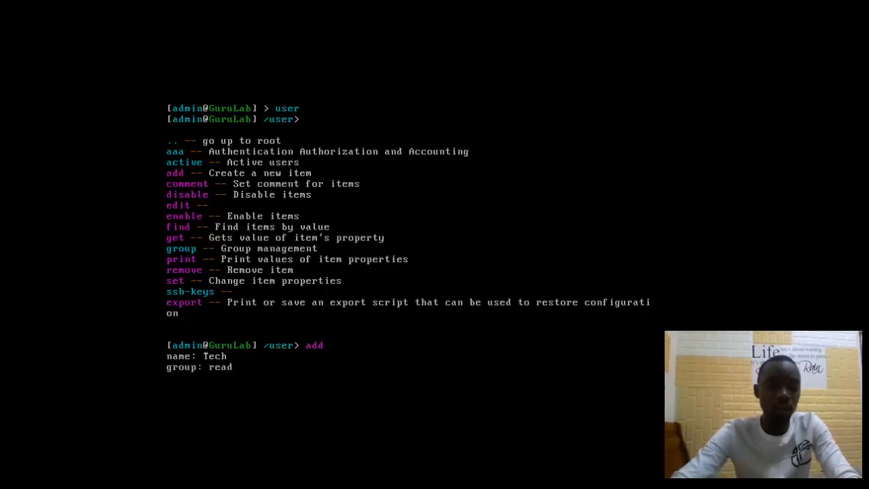
pyautogui.press('Return')
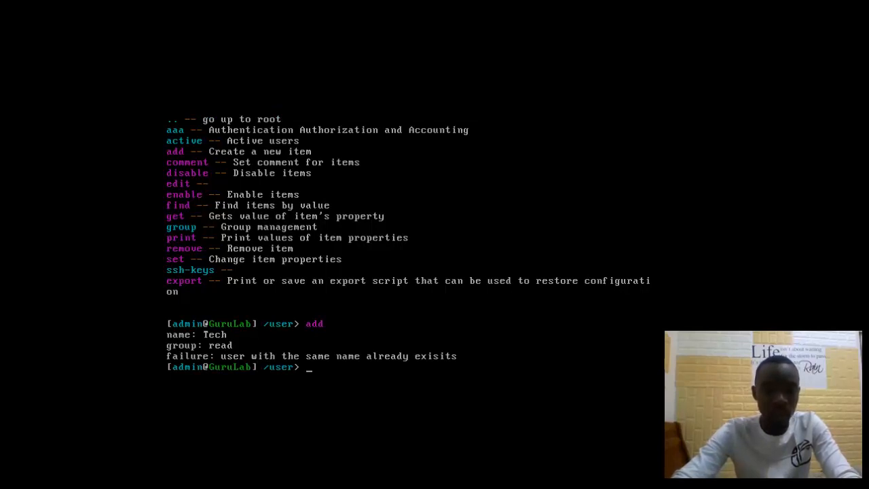
# Step: Add a new user Mani in the read group, then type print
pyautogui.write('add')
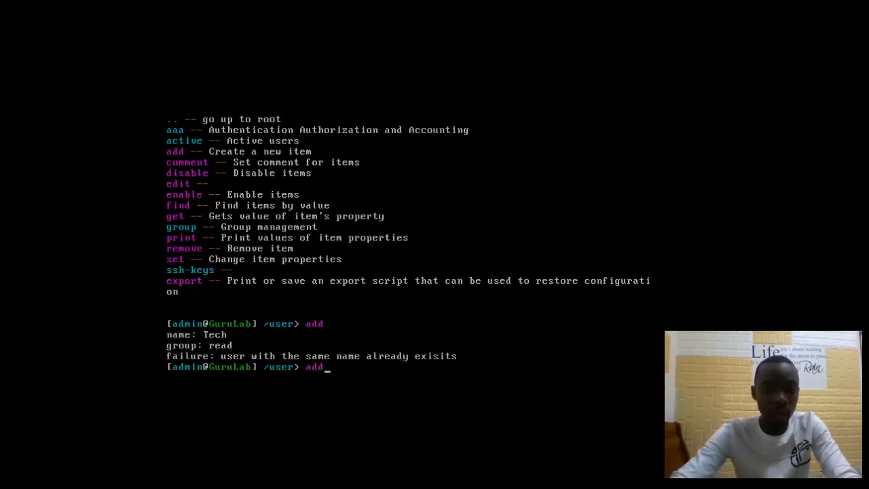
pyautogui.press('Return')
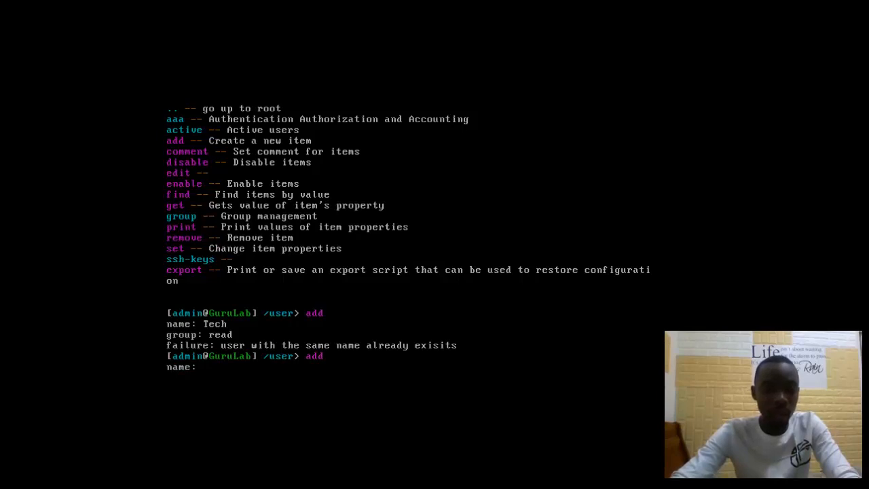
pyautogui.write('Mani')
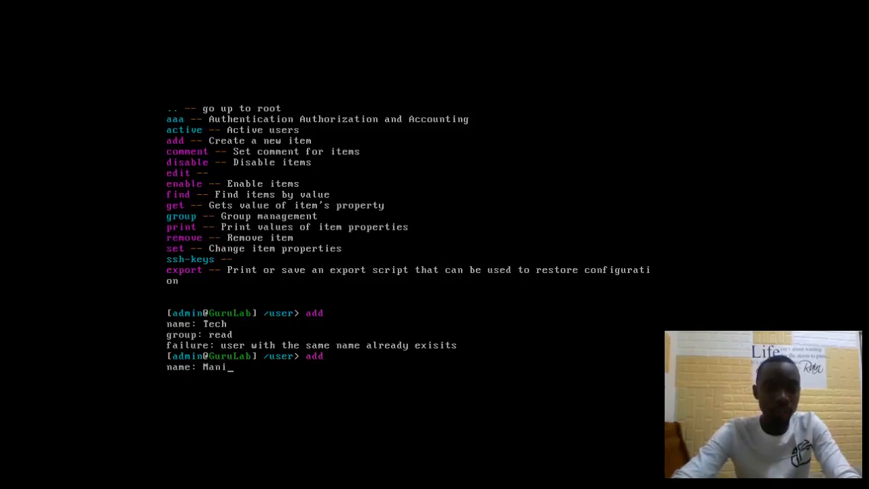
pyautogui.press('Return')
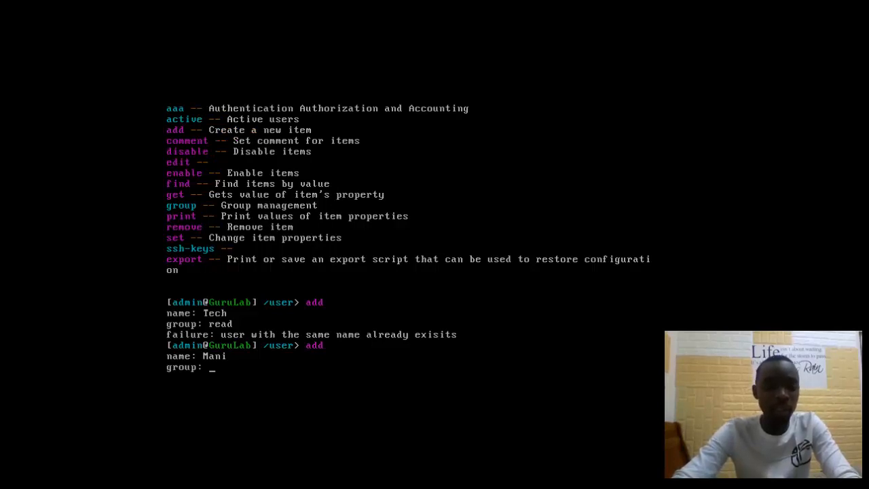
pyautogui.write('w')
pyautogui.press('BackSpace')
pyautogui.write('read')
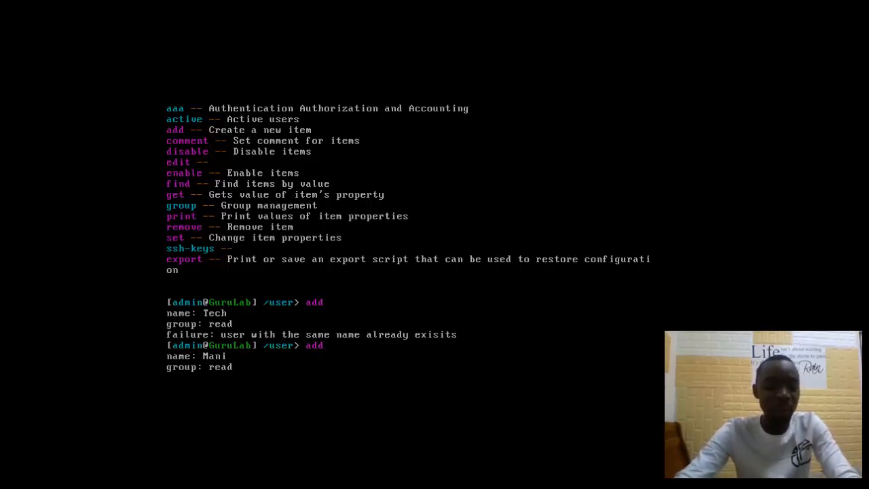
pyautogui.press('Return')
pyautogui.write('print')
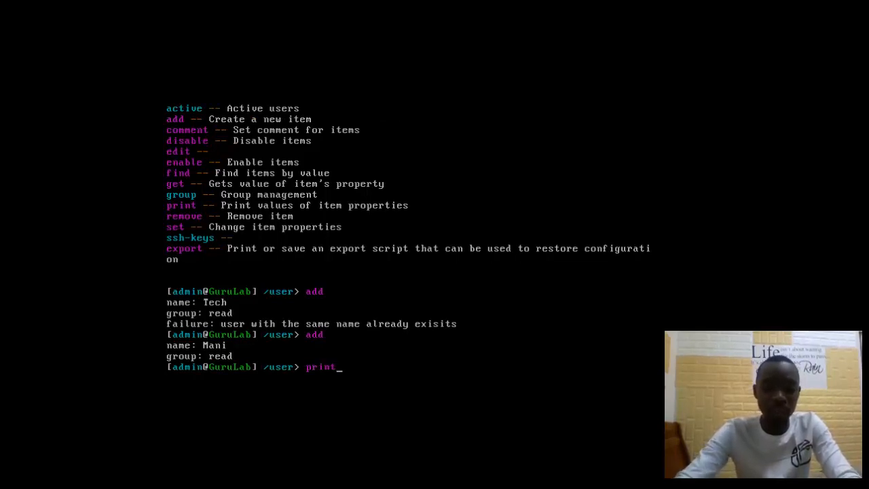
# Step: Print the user list showing Mani as entry 7, then show the /user command help
pyautogui.press('Return')
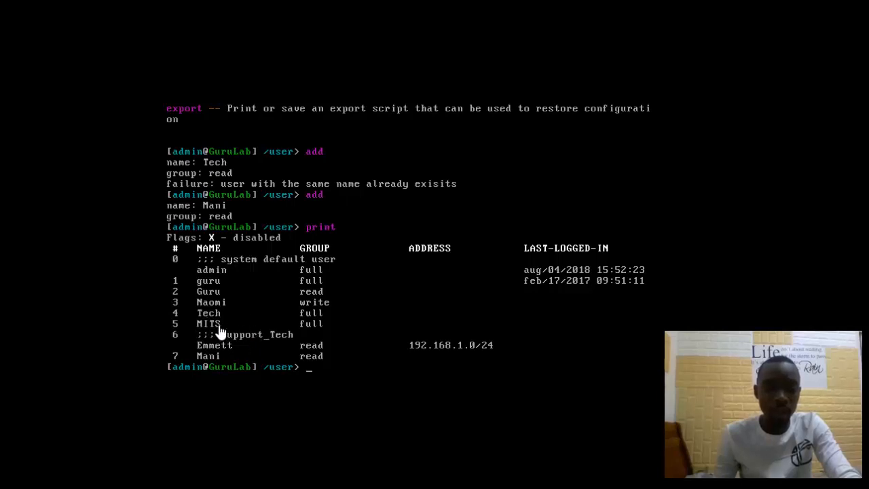
pyautogui.click(311, 370)
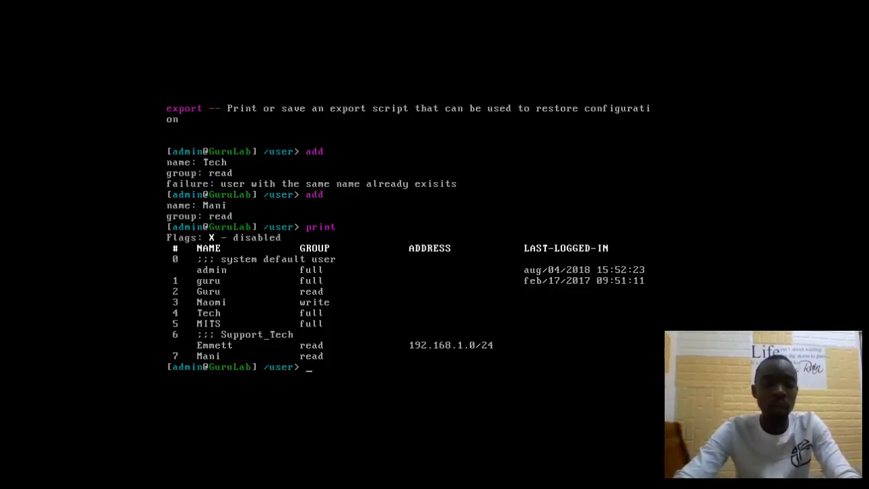
pyautogui.press('?')
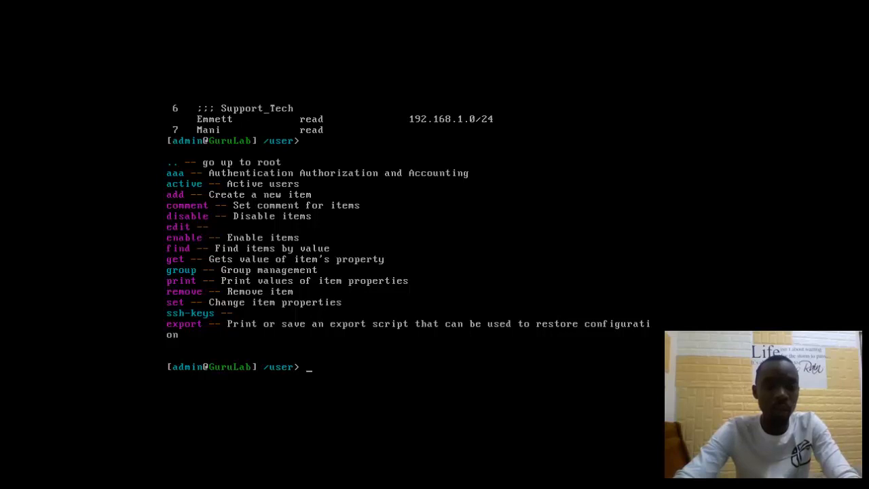
# Step: Comment user 7 (Mani) as Senior_Tech and print the user list to confirm
pyautogui.write('comment')
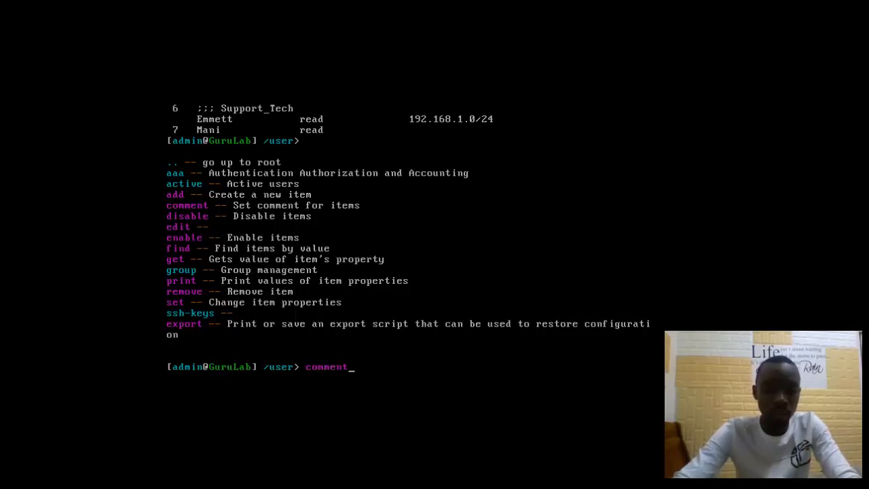
pyautogui.press('Return')
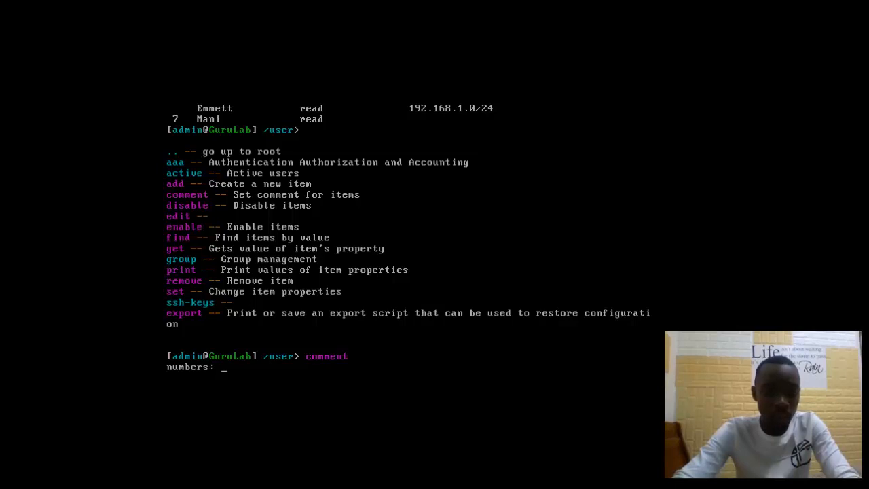
pyautogui.write('7')
pyautogui.press('Return')
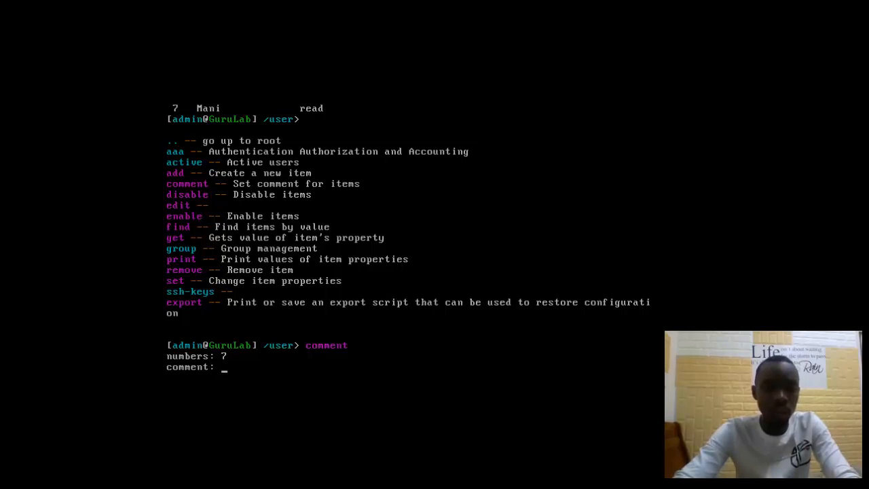
pyautogui.write('S')
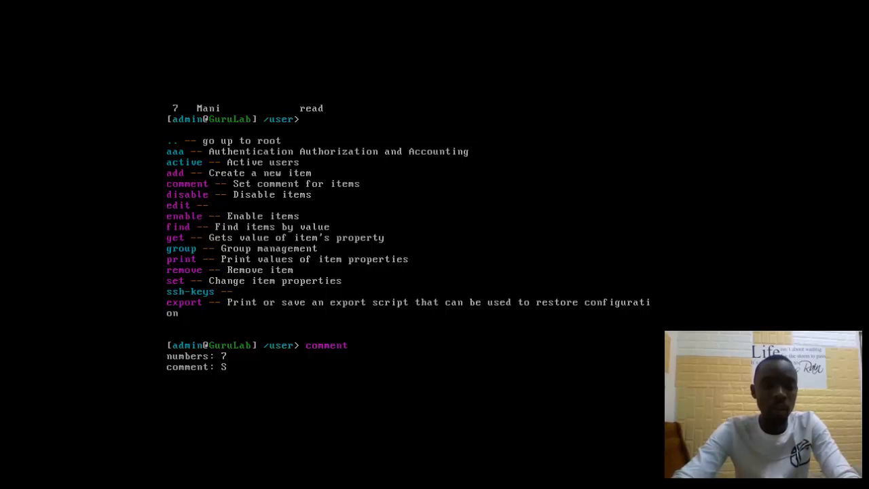
pyautogui.write('enior')
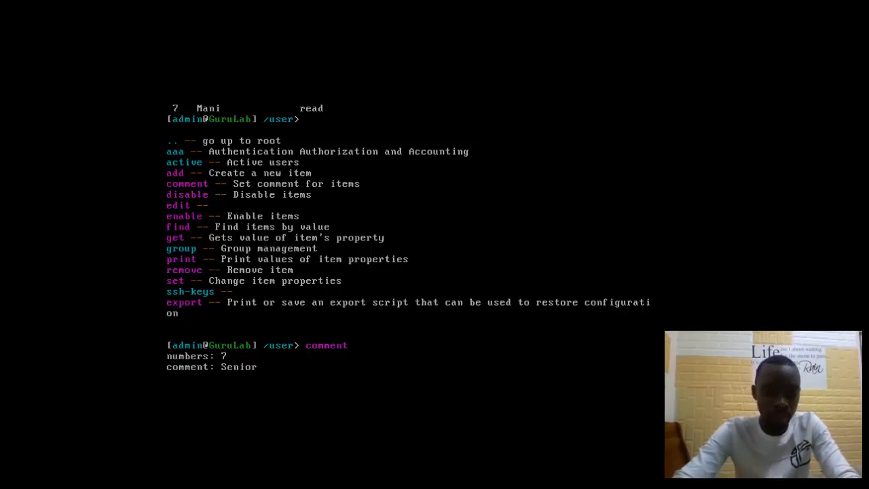
pyautogui.write('_Tech')
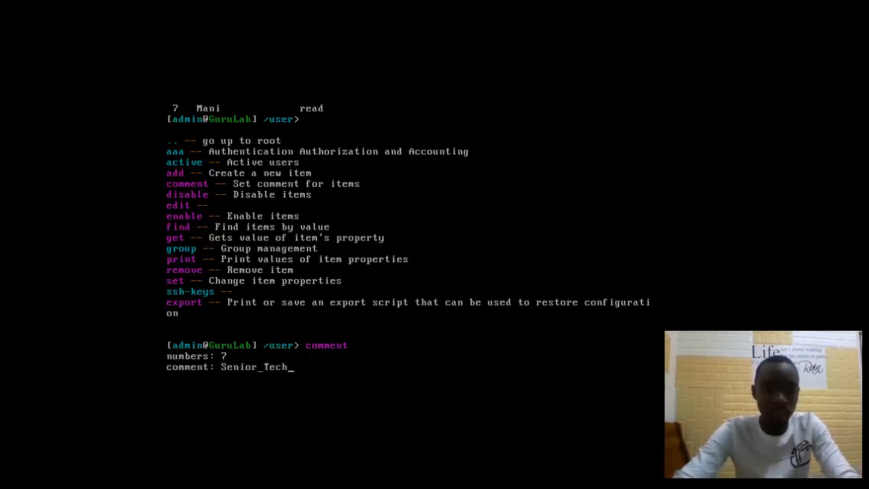
pyautogui.press('Return')
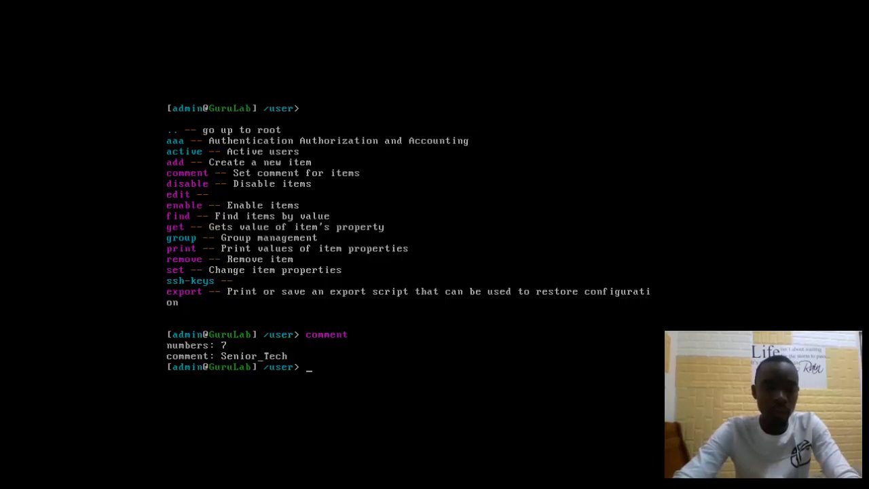
pyautogui.write('print')
pyautogui.press('Return')
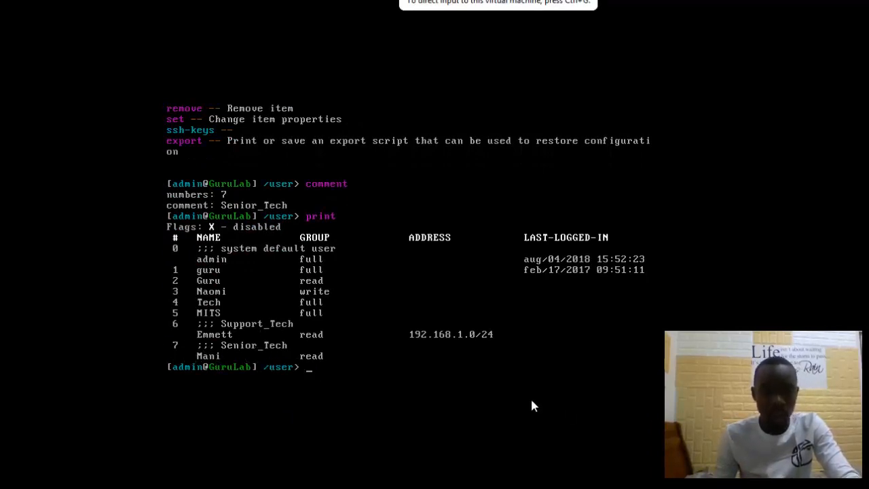
# Step: Show the /user command help beneath the list with Mani commented Senior_Tech
pyautogui.click(315, 372)
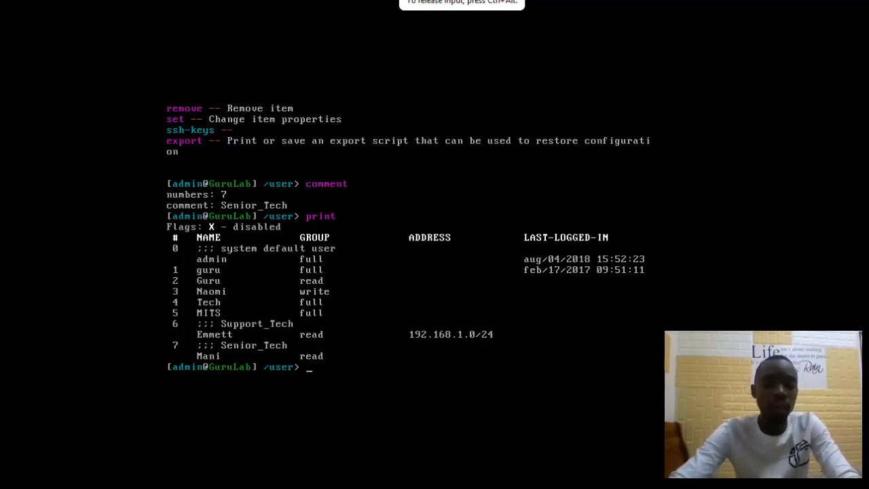
pyautogui.write('?')
pyautogui.press('Return')
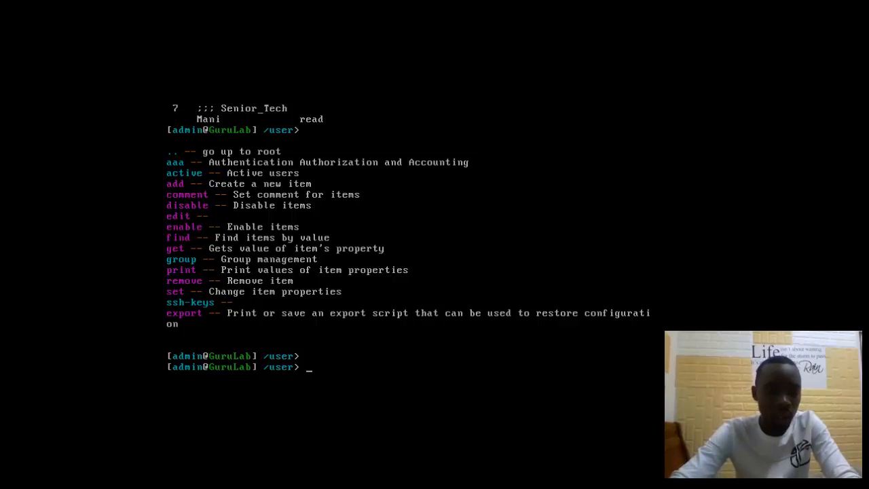
# Step: Edit user Mani, list its editable values, and open the password value editor
pyautogui.write('edit ')
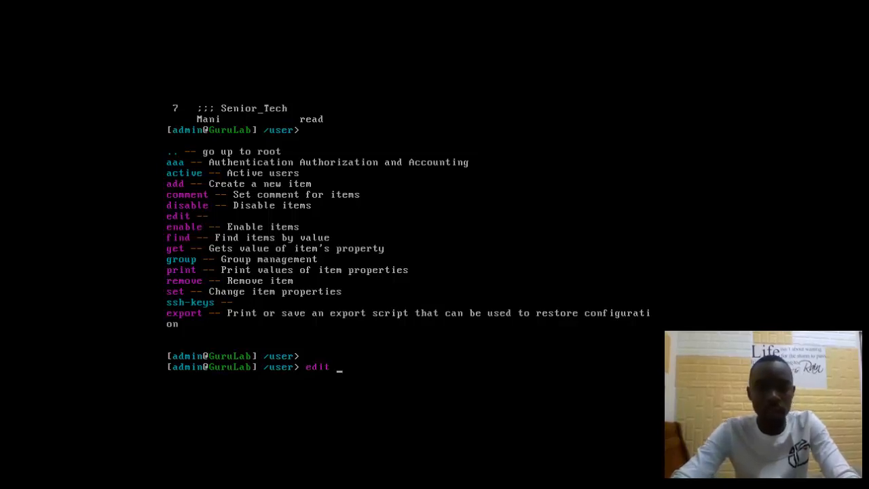
pyautogui.write('Mani')
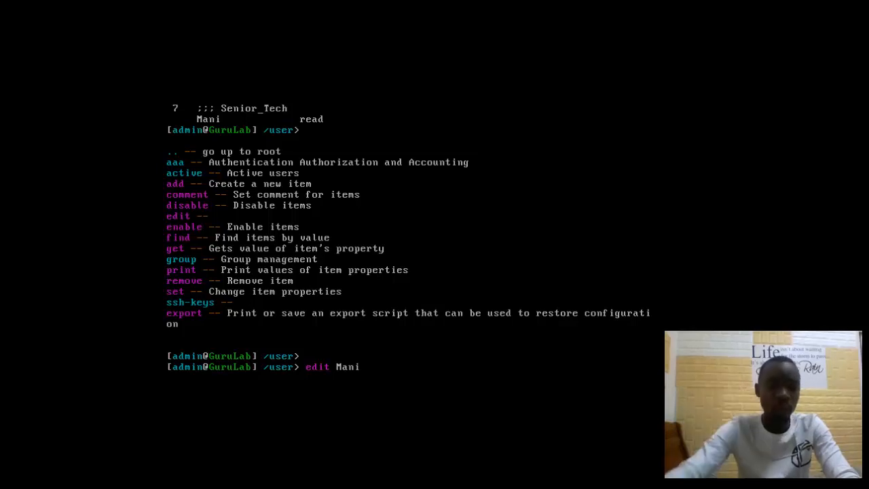
pyautogui.press('Return')
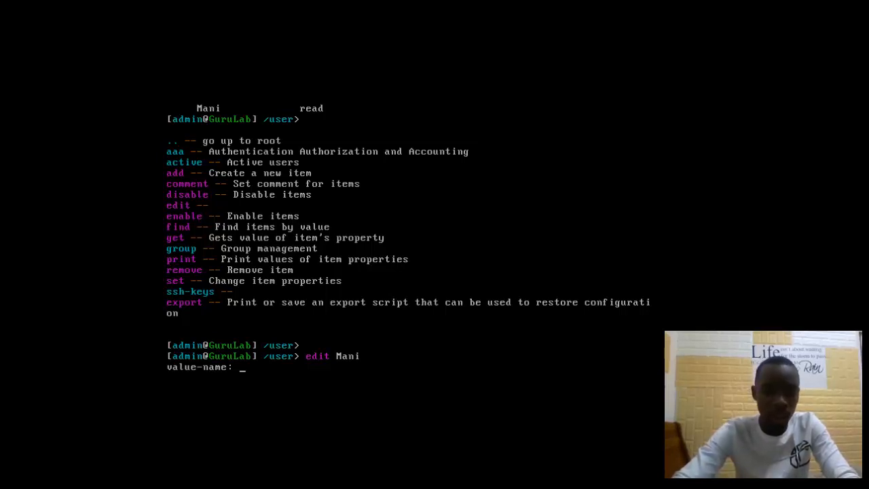
pyautogui.write('p')
pyautogui.press('BackSpace')
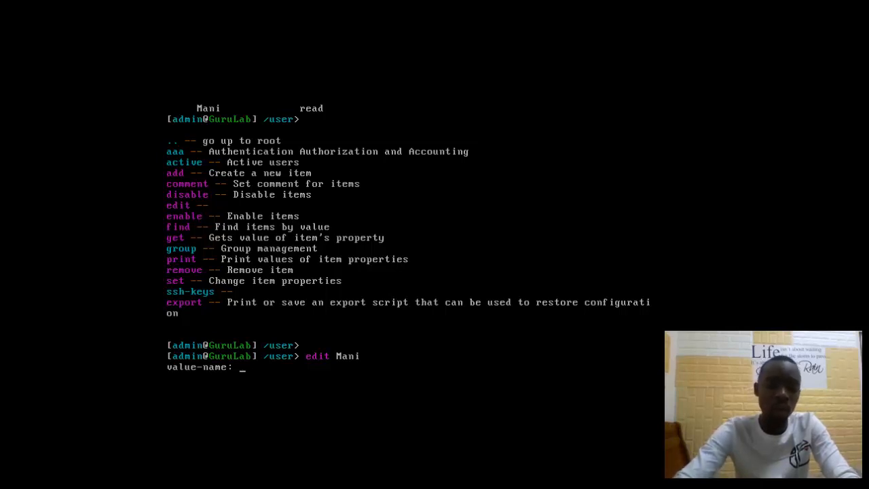
pyautogui.press('?')
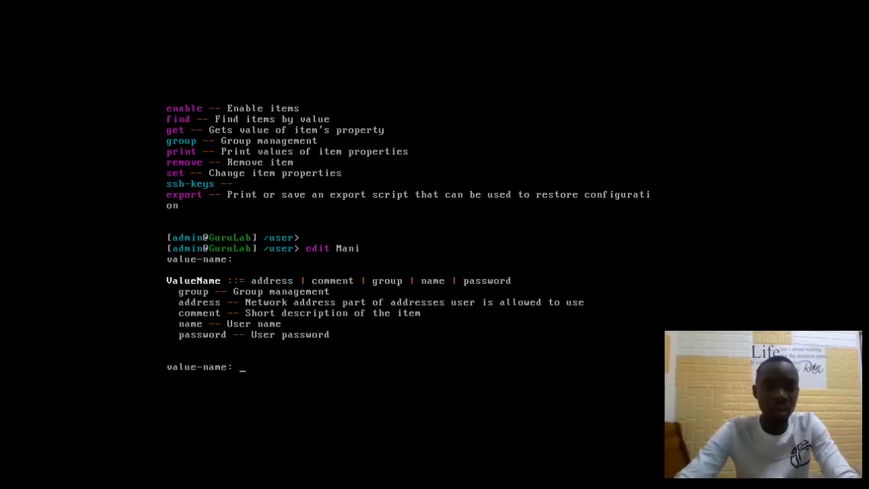
pyautogui.write('password')
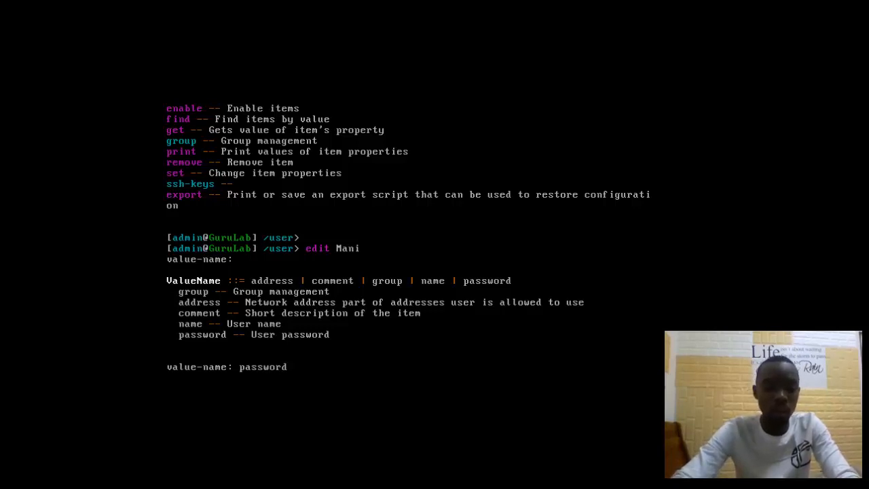
pyautogui.press('Return')
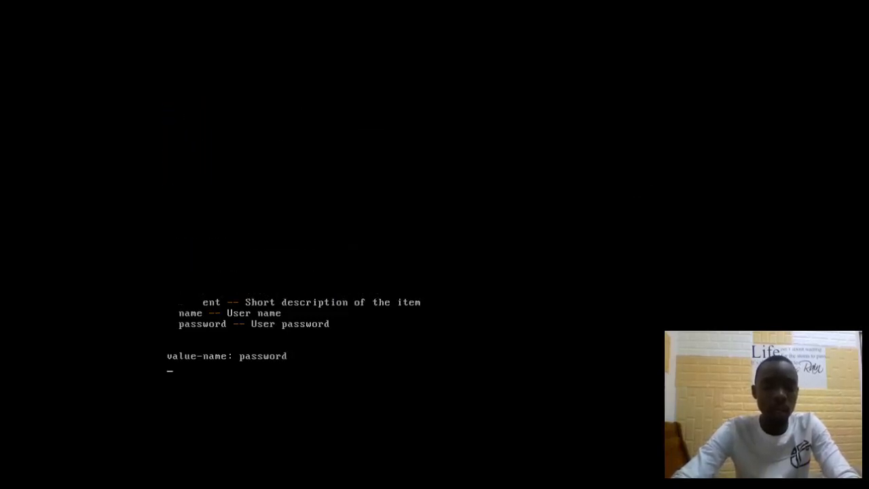
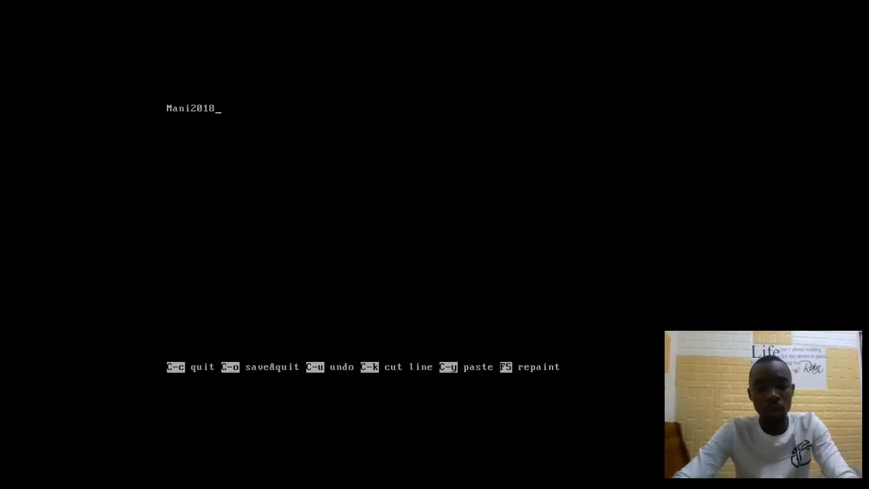
# Step: Enter Mani's new password, save it, and list the available /user commands
pyautogui.hotkey('ctrl', 'k')
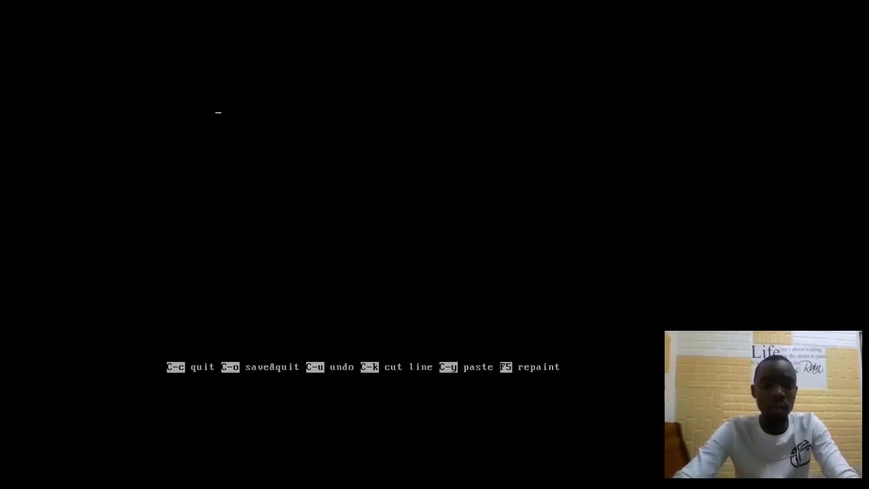
pyautogui.hotkey('ctrl', 'o')
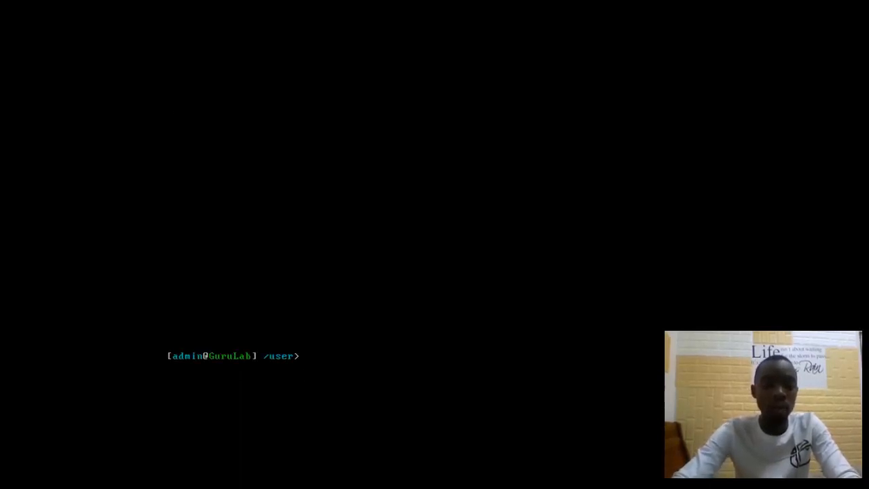
pyautogui.press('?')
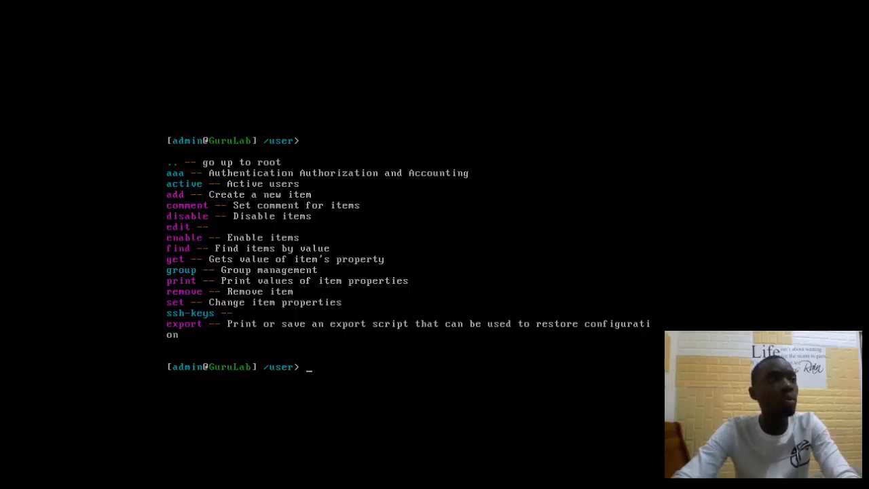
# Step: Print the user list, showing Mani in the read group with no address
pyautogui.write('print')
pyautogui.press('Return')
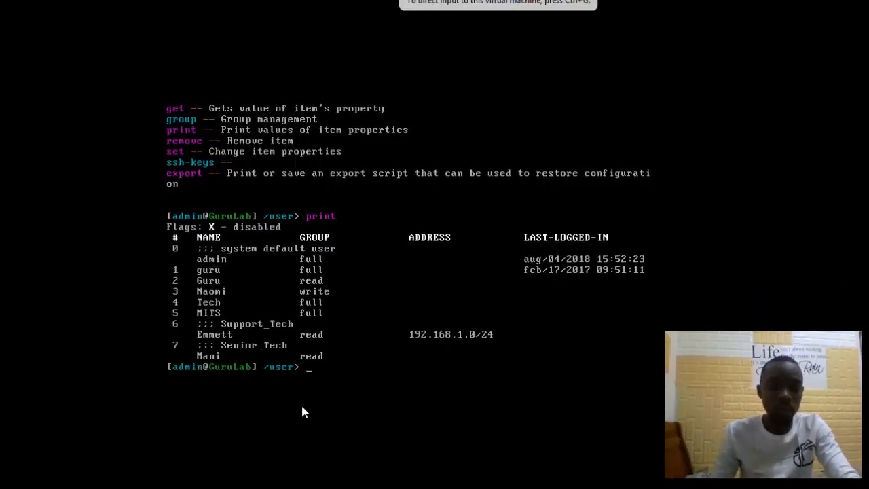
pyautogui.click(324, 374)
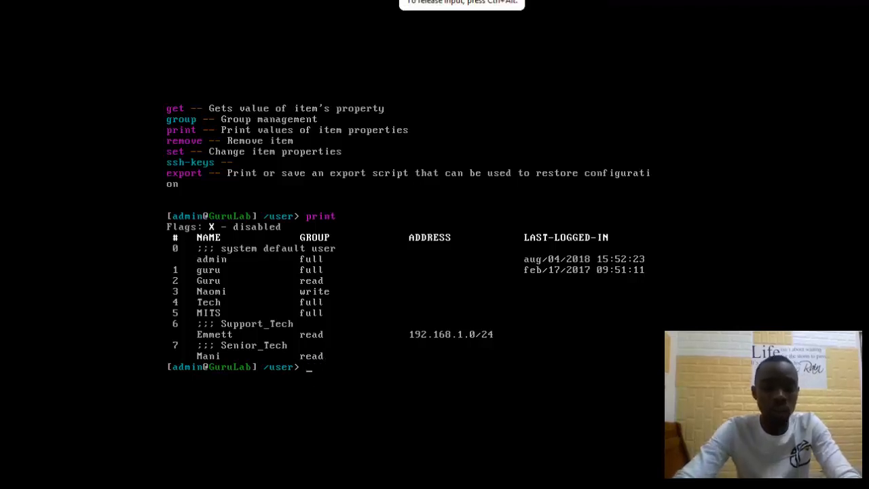
pyautogui.write('edit ')
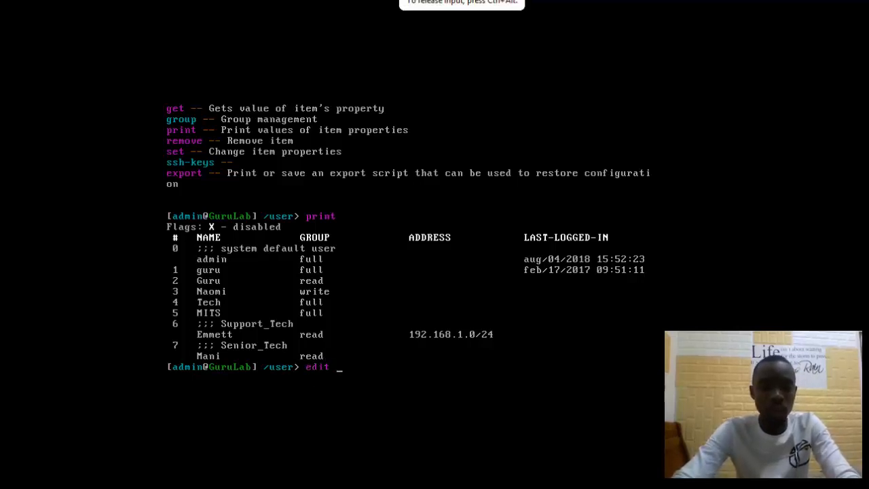
pyautogui.write('Mani')
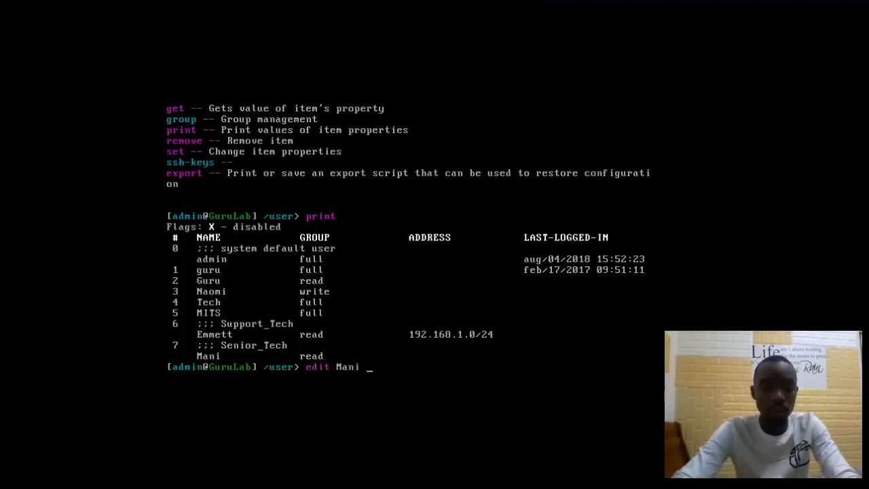
# Step: Change Mani's group from read to full and reprint the users to confirm
pyautogui.press('Return')
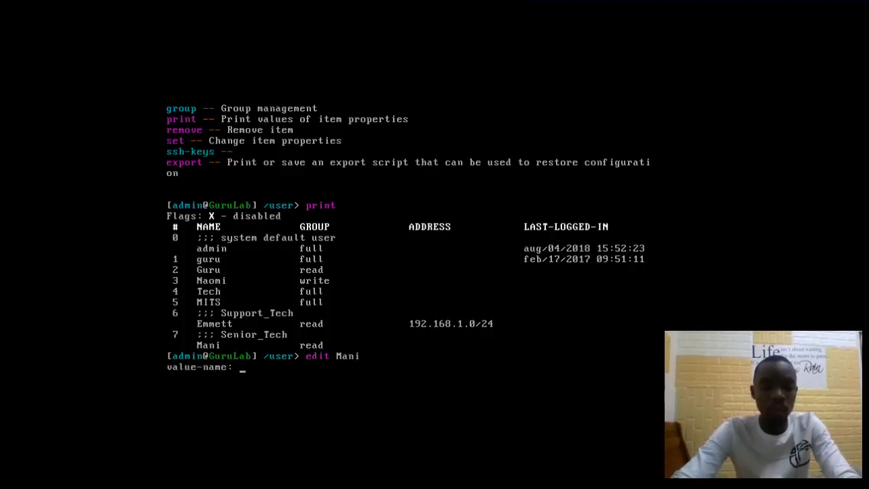
pyautogui.write('gro')
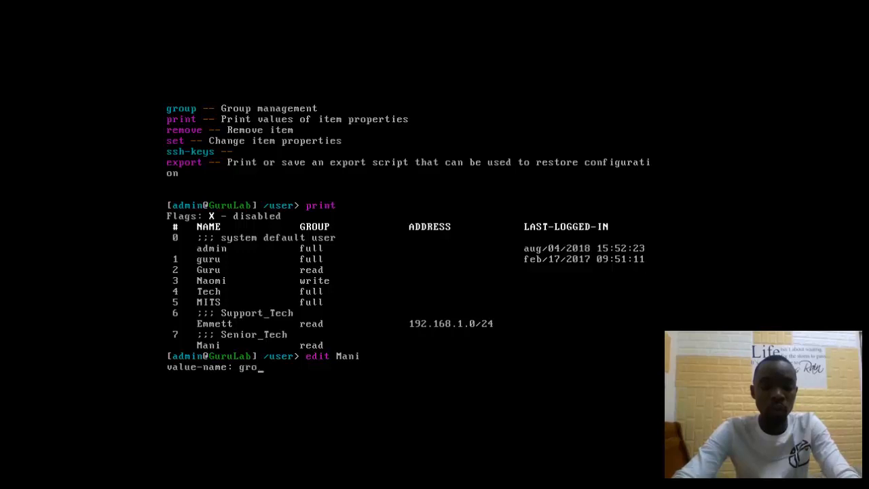
pyautogui.write('up')
pyautogui.press('Return')
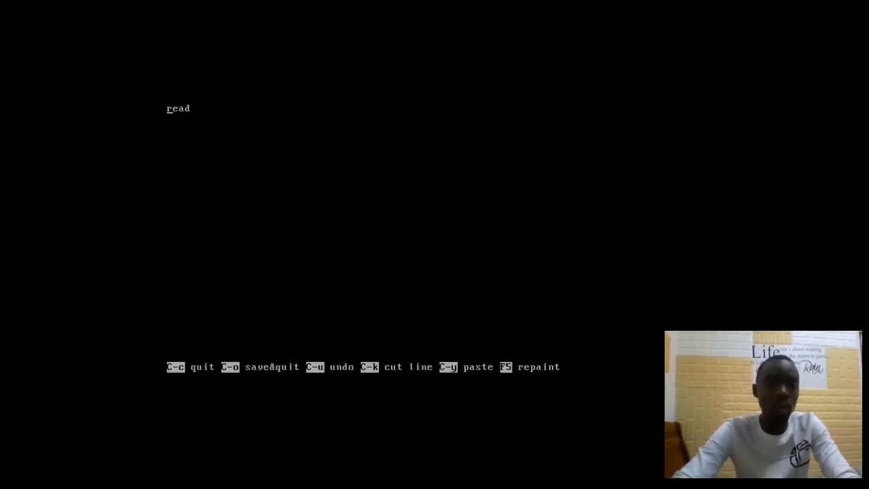
pyautogui.press('Right')
pyautogui.press('Right')
pyautogui.press('Right')
pyautogui.press('Right')
pyautogui.press('BackSpace')
pyautogui.press('BackSpace')
pyautogui.press('BackSpace')
pyautogui.press('BackSpace')
pyautogui.write('full')
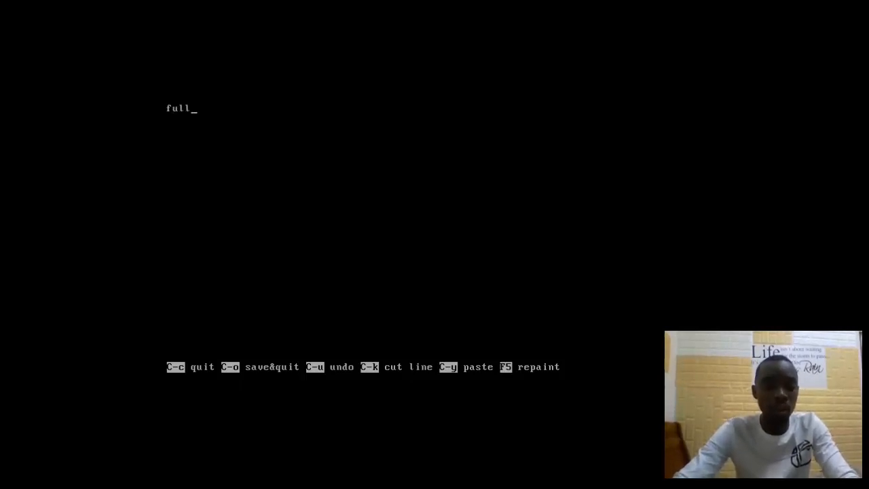
pyautogui.hotkey('ctrl', 'o')
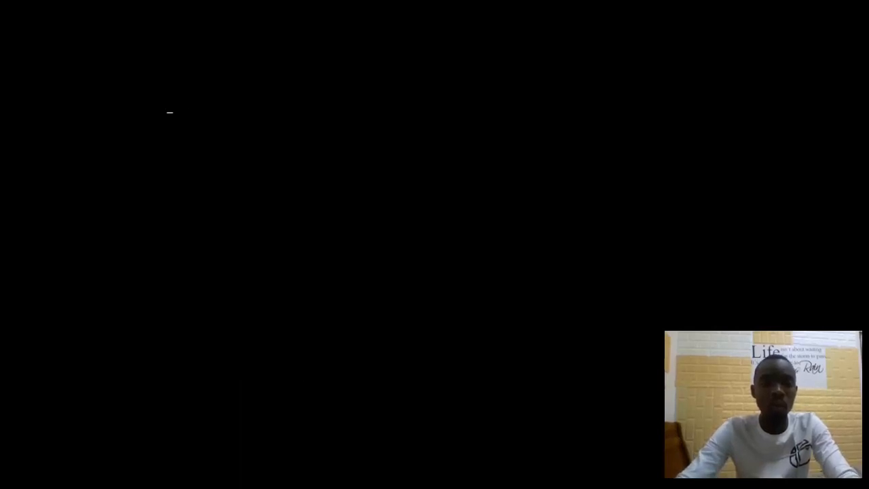
pyautogui.write('print')
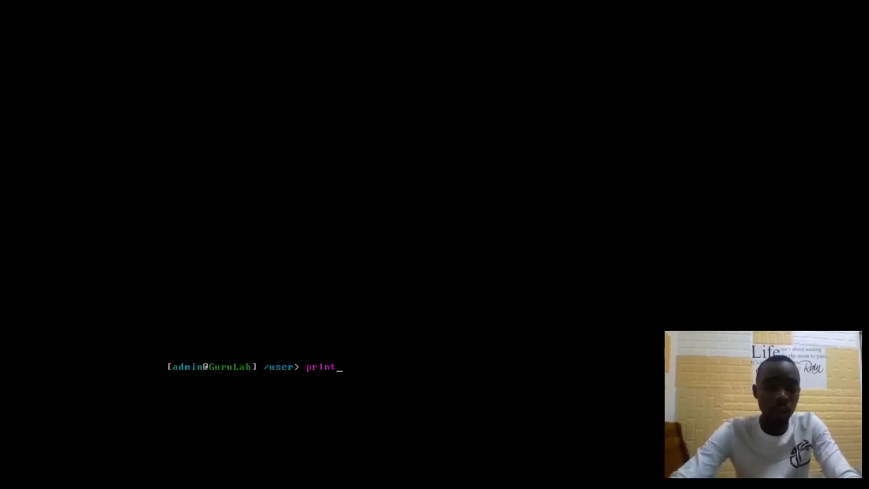
pyautogui.press('Return')
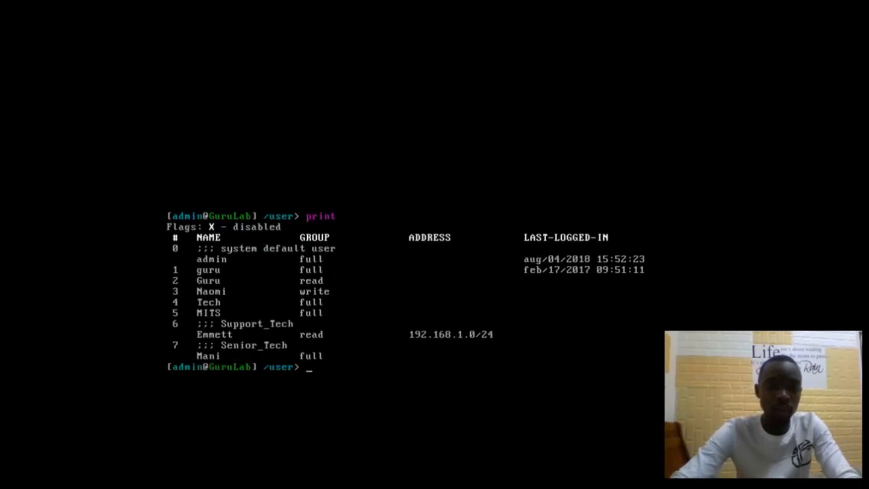
# Step: Set user Mani's allowed address to 192.168.5.0/24 in the value editor and save
pyautogui.hotkey('ctrl', 'alt')
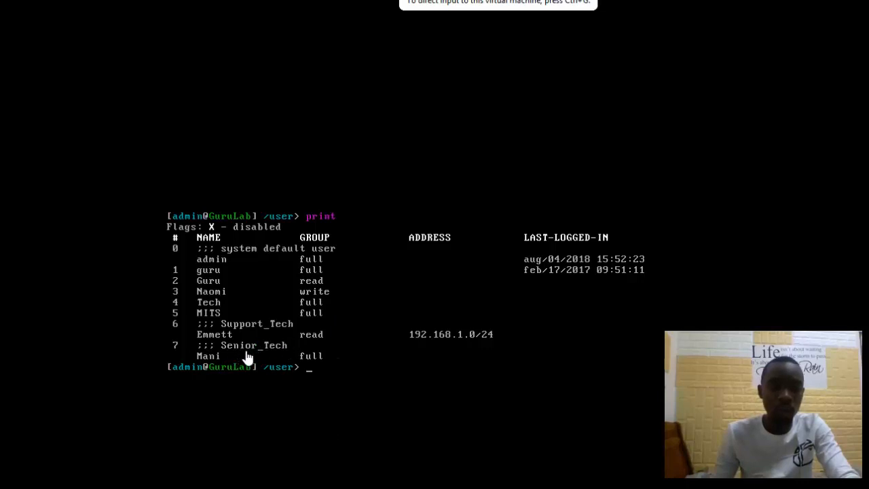
pyautogui.click(307, 357)
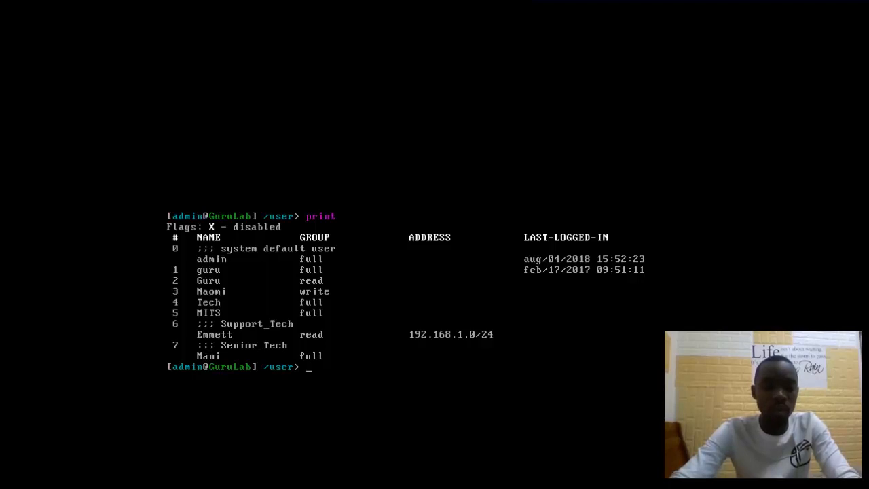
pyautogui.write('edit')
pyautogui.press('BackSpace')
pyautogui.press('BackSpace')
pyautogui.press('BackSpace')
pyautogui.write('dit Ma')
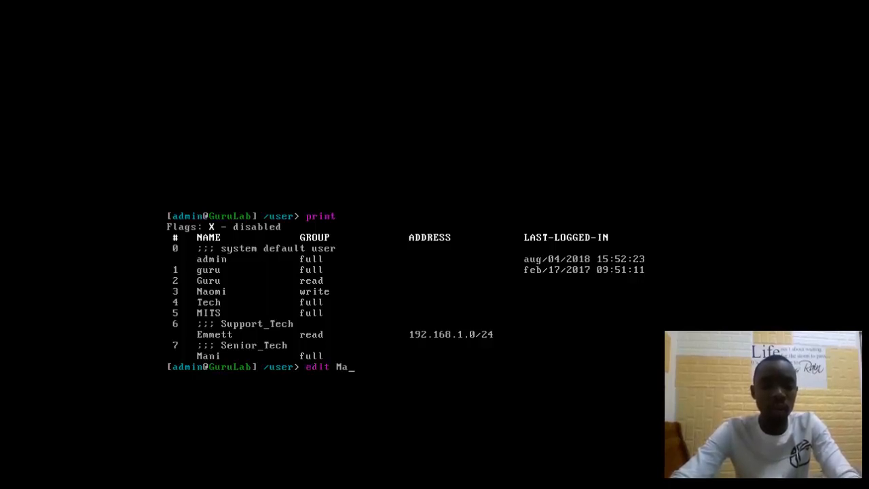
pyautogui.write('ni')
pyautogui.press('Return')
pyautogui.write('address')
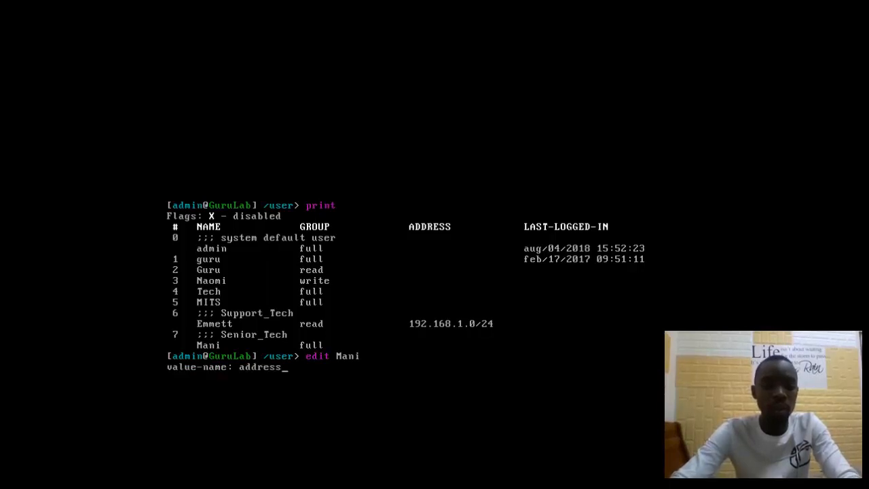
pyautogui.press('Return')
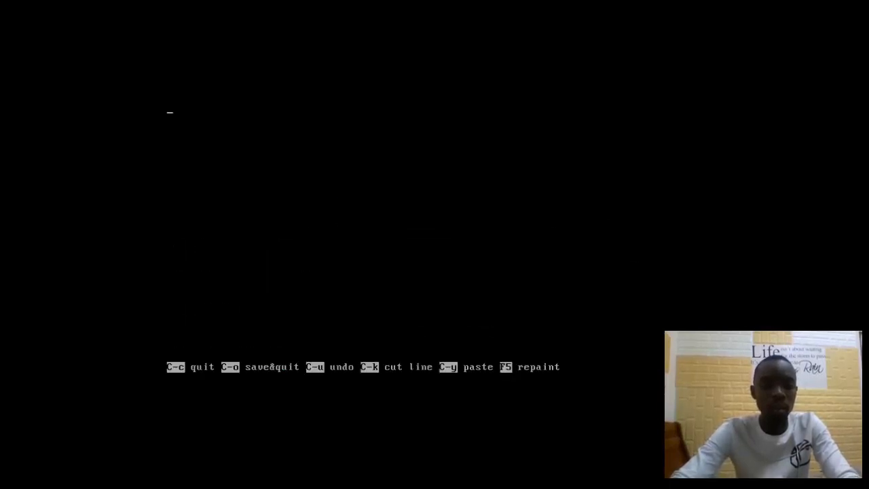
pyautogui.write('172.16.0.0')
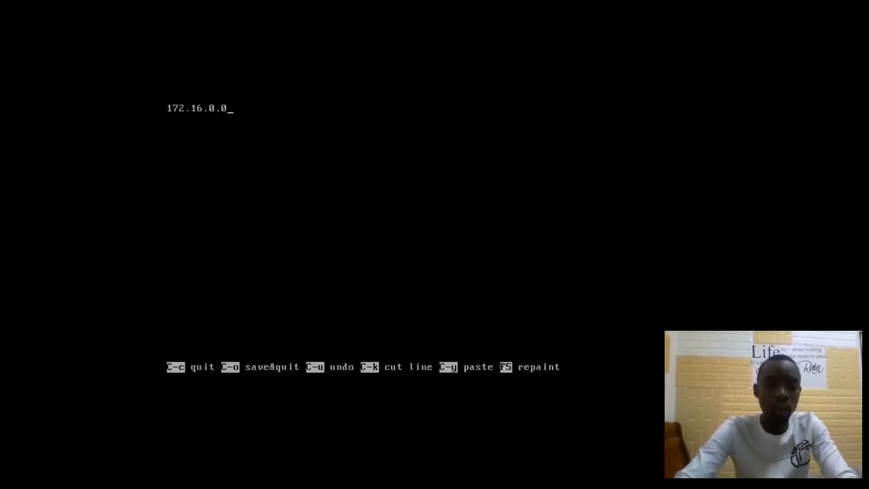
pyautogui.write('/')
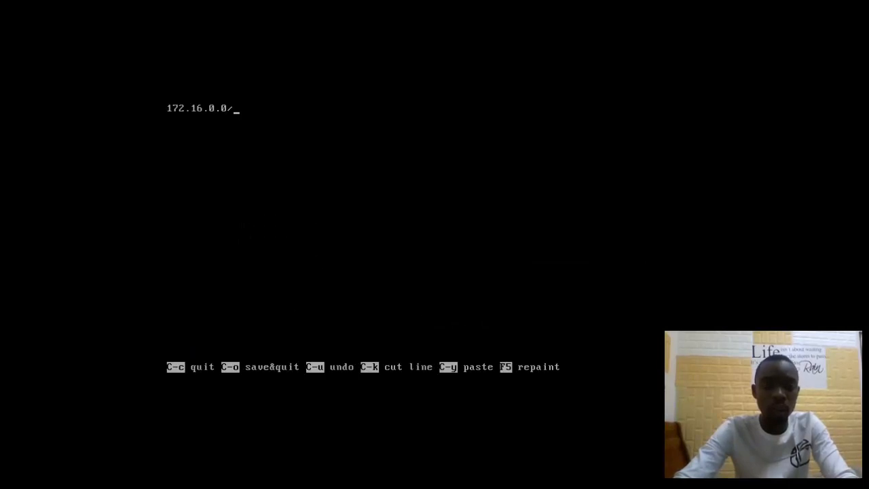
pyautogui.press('BackSpace')
pyautogui.press('BackSpace')
pyautogui.press('BackSpace')
pyautogui.press('BackSpace')
pyautogui.press('BackSpace')
pyautogui.press('BackSpace')
pyautogui.press('BackSpace')
pyautogui.press('BackSpace')
pyautogui.press('BackSpace')
pyautogui.press('BackSpace')
pyautogui.press('BackSpace')
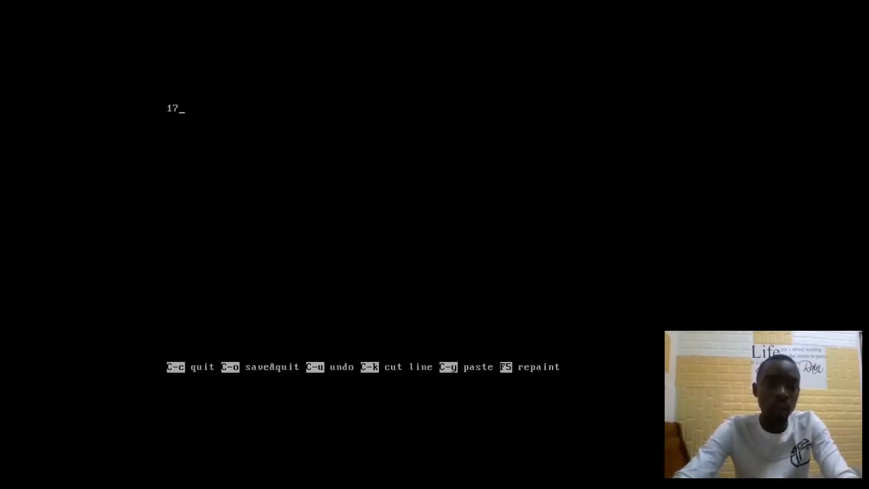
pyautogui.write('192.168.5.')
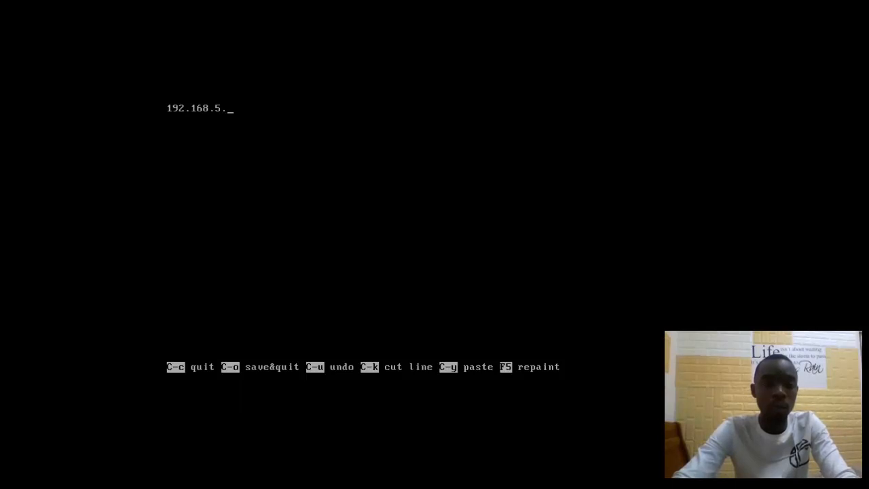
pyautogui.write('0/')
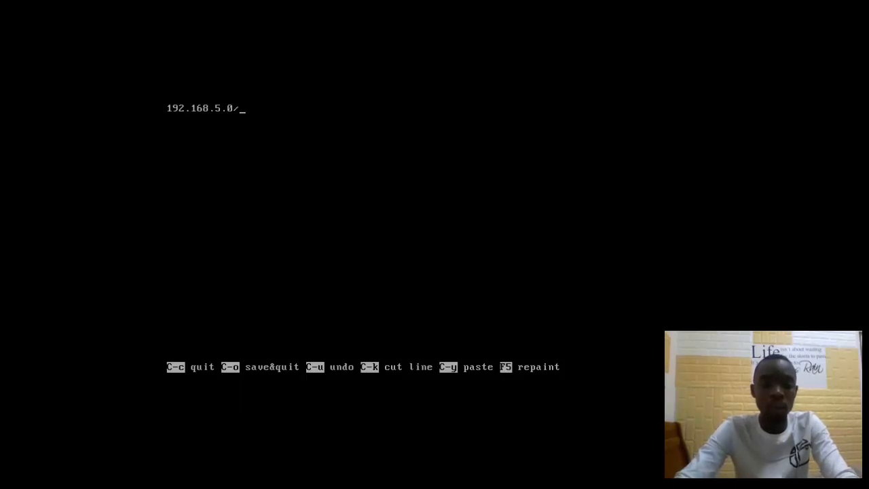
pyautogui.write('24')
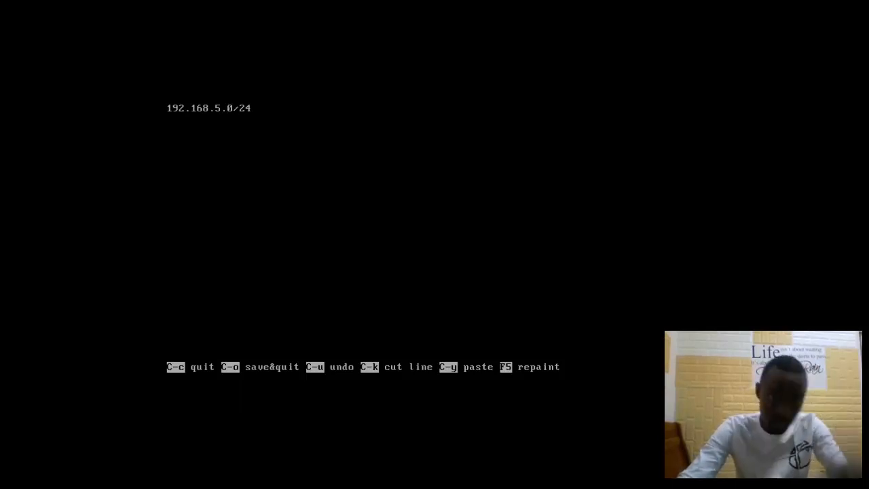
pyautogui.hotkey('ctrl', 'o')
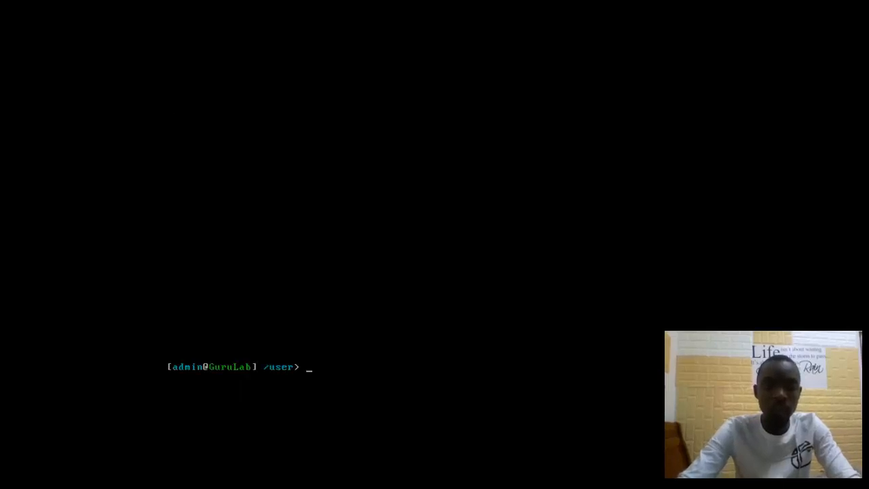
# Step: Reprint the user list to confirm Mani has group full and address 192.168.5.0/24
pyautogui.write('edit Mani')
pyautogui.press('Up')
pyautogui.press('Up')
pyautogui.press('Return')
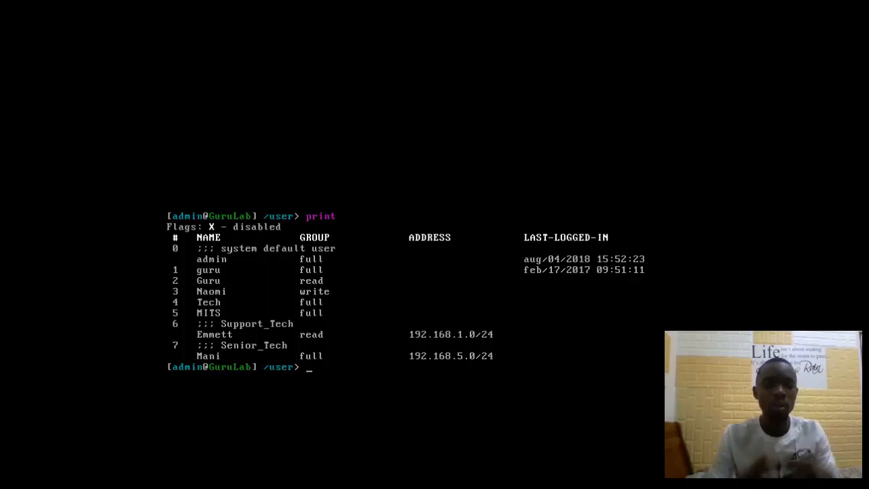
# Step: List active users, showing only the admin session from aug/04/2018 16:30:13
pyautogui.write('active')
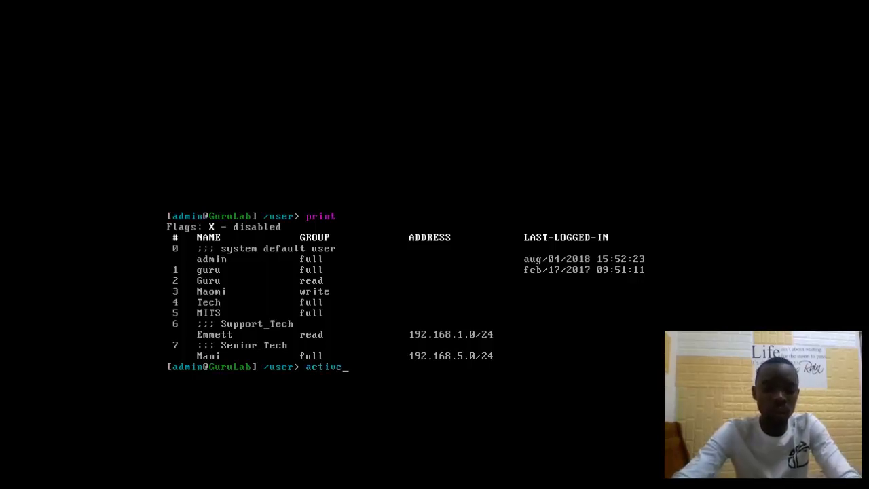
pyautogui.press('Return')
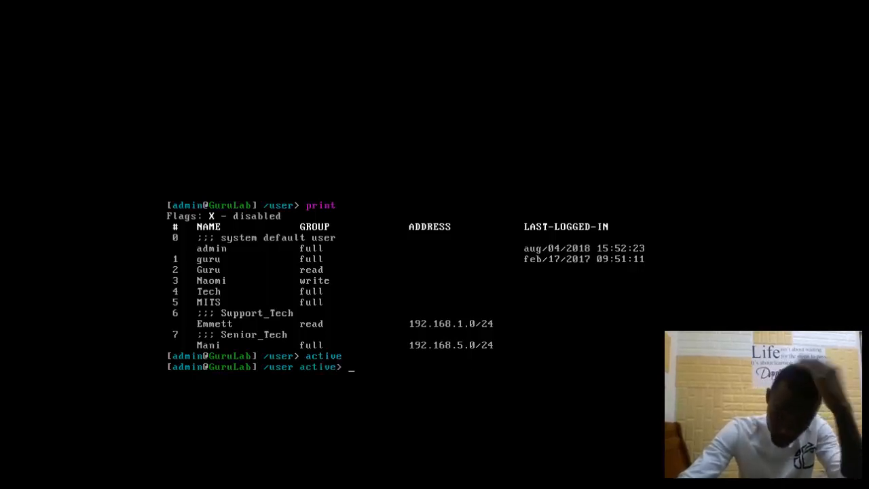
pyautogui.write('print')
pyautogui.press('Return')
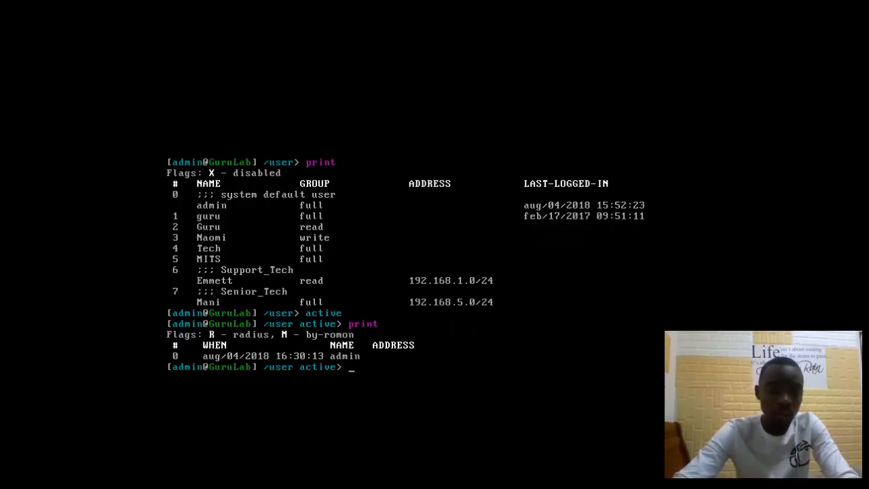
pyautogui.hotkey('ctrl', 'alt')
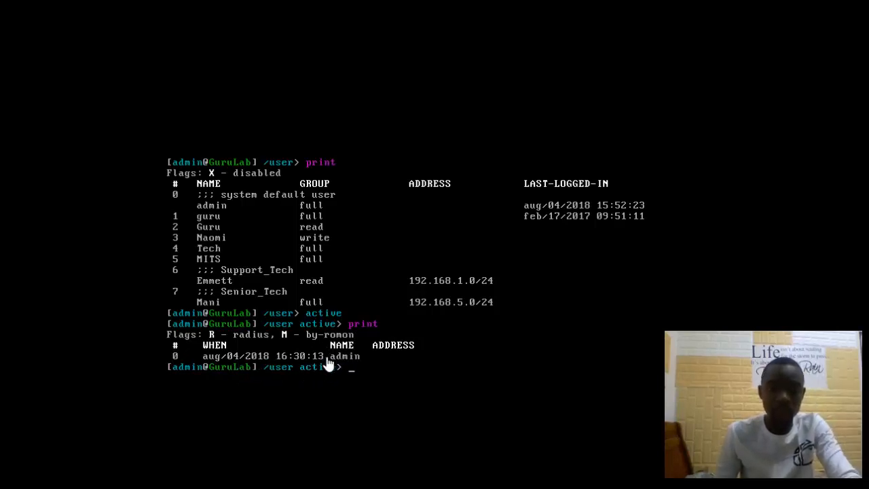
# Step: Exit the virtual machine's full-screen view to return to the desktop
pyautogui.click(355, 380)
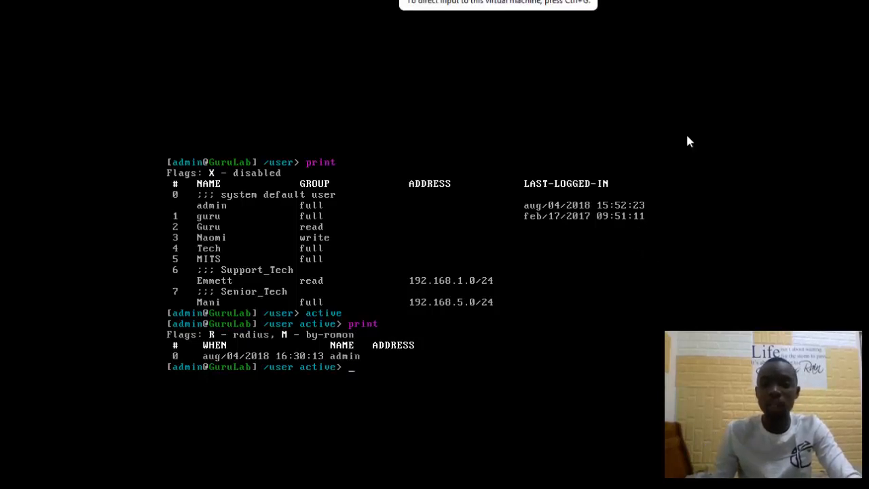
pyautogui.click(765, 1)
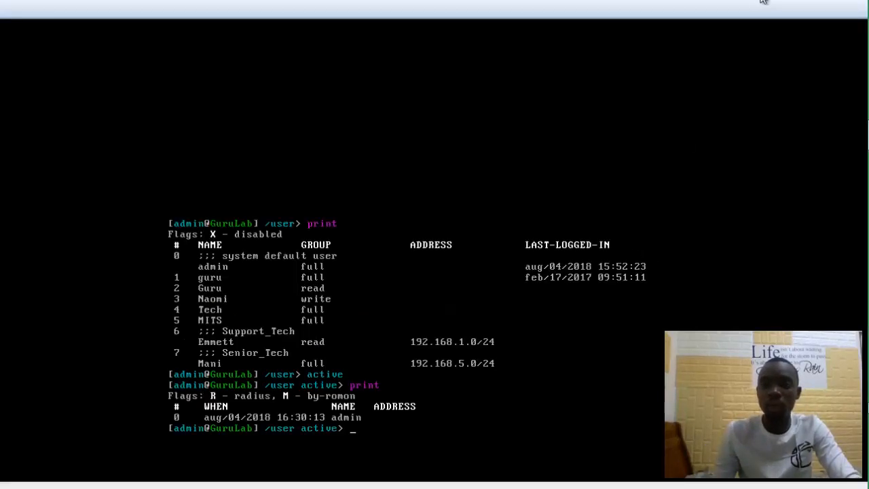